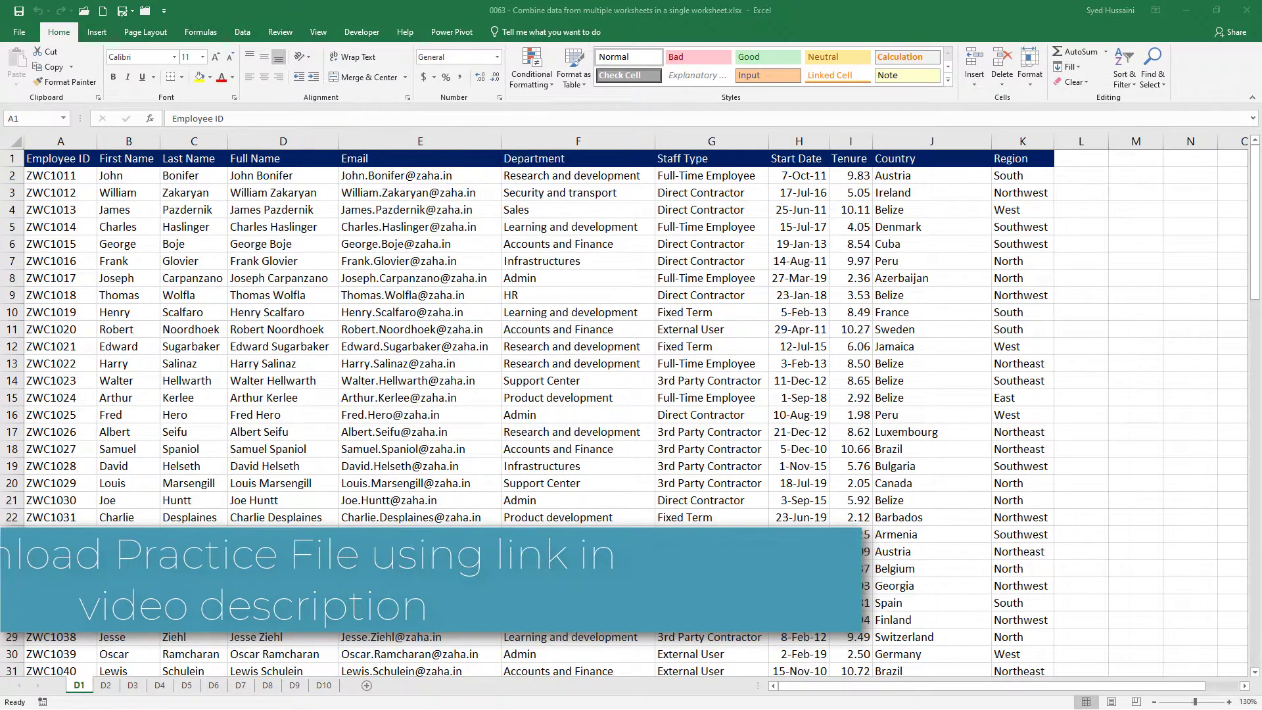
Compare the sheet tabs and header rows of the two open workbooks
drag(580, 18, 680, 113)
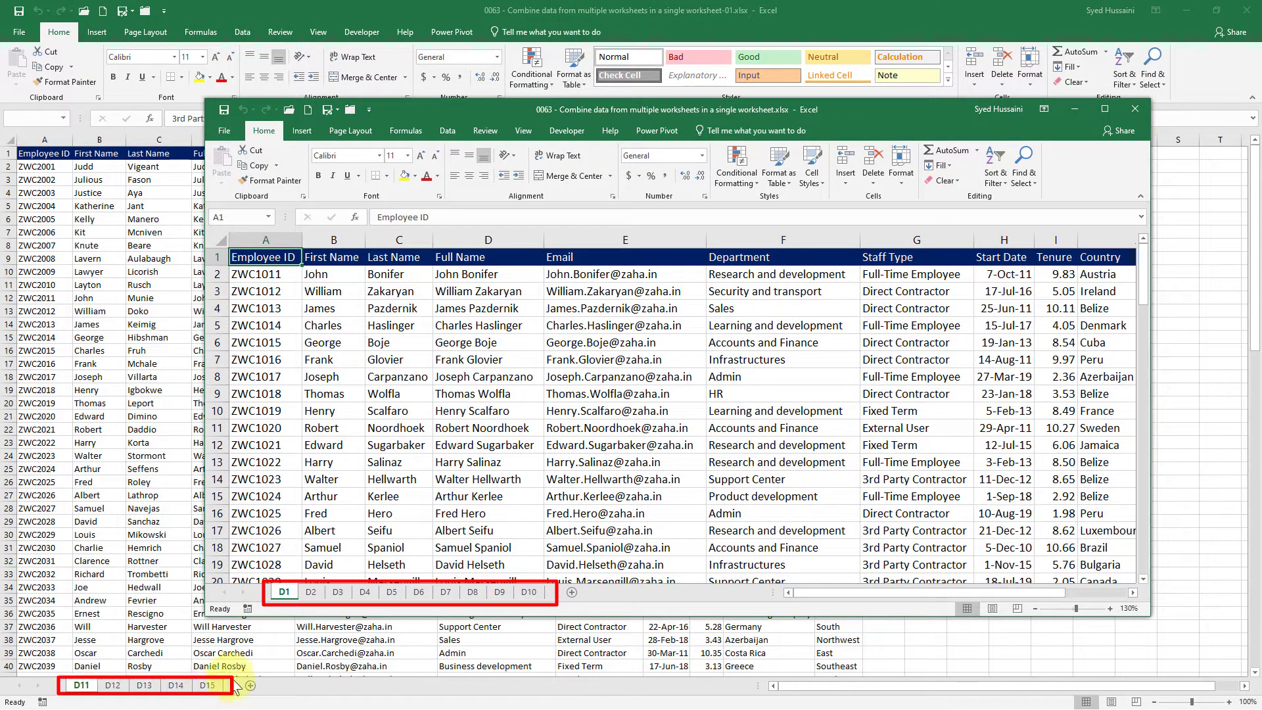
click(1102, 108)
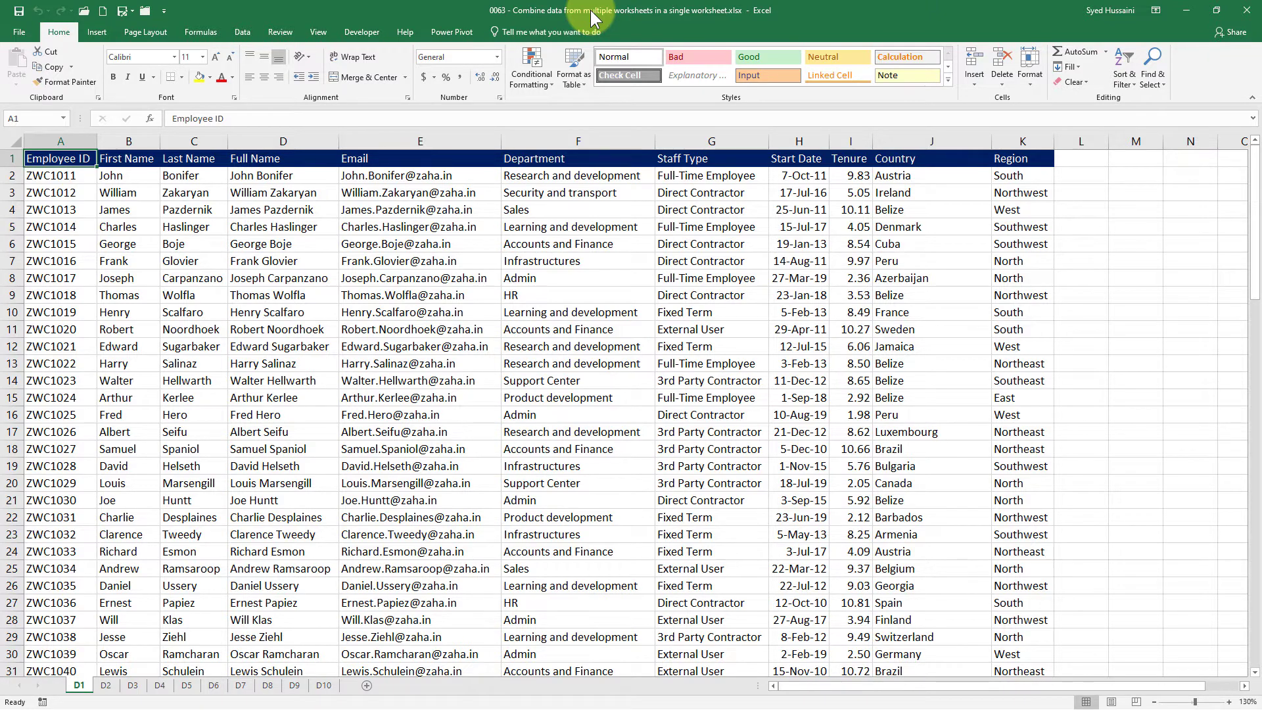
drag(591, 16, 757, 227)
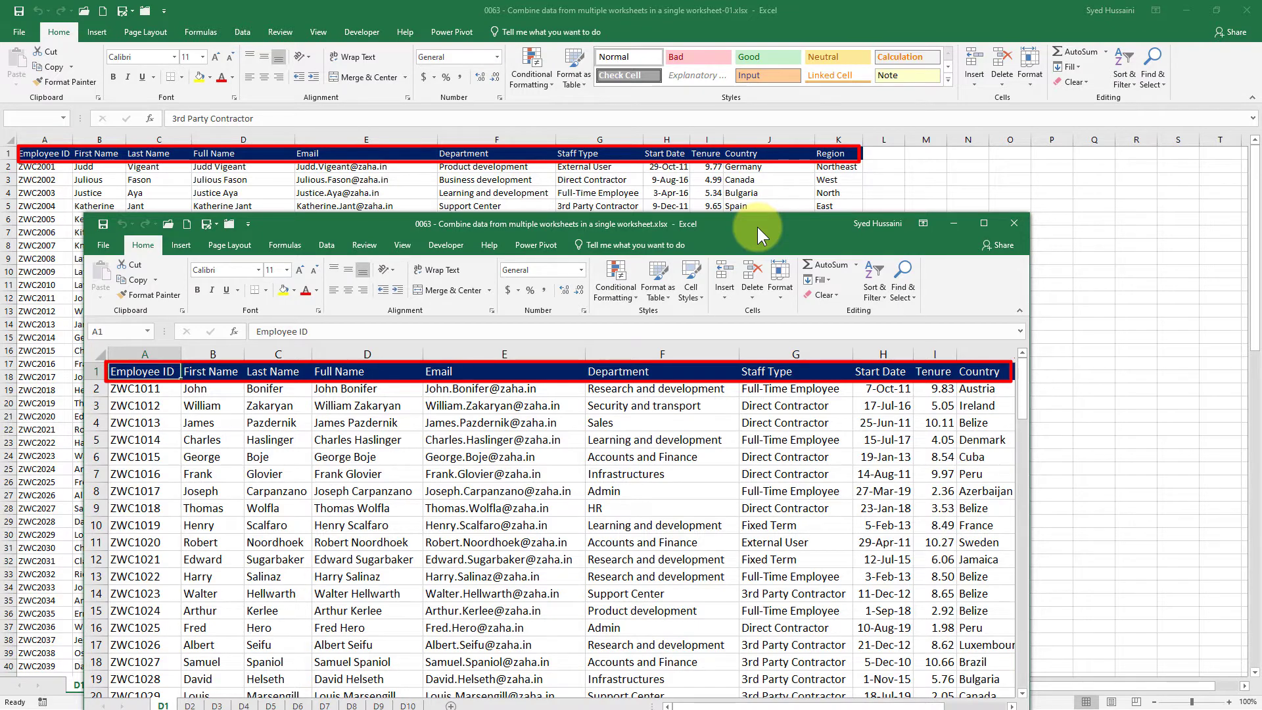
double_click(757, 226)
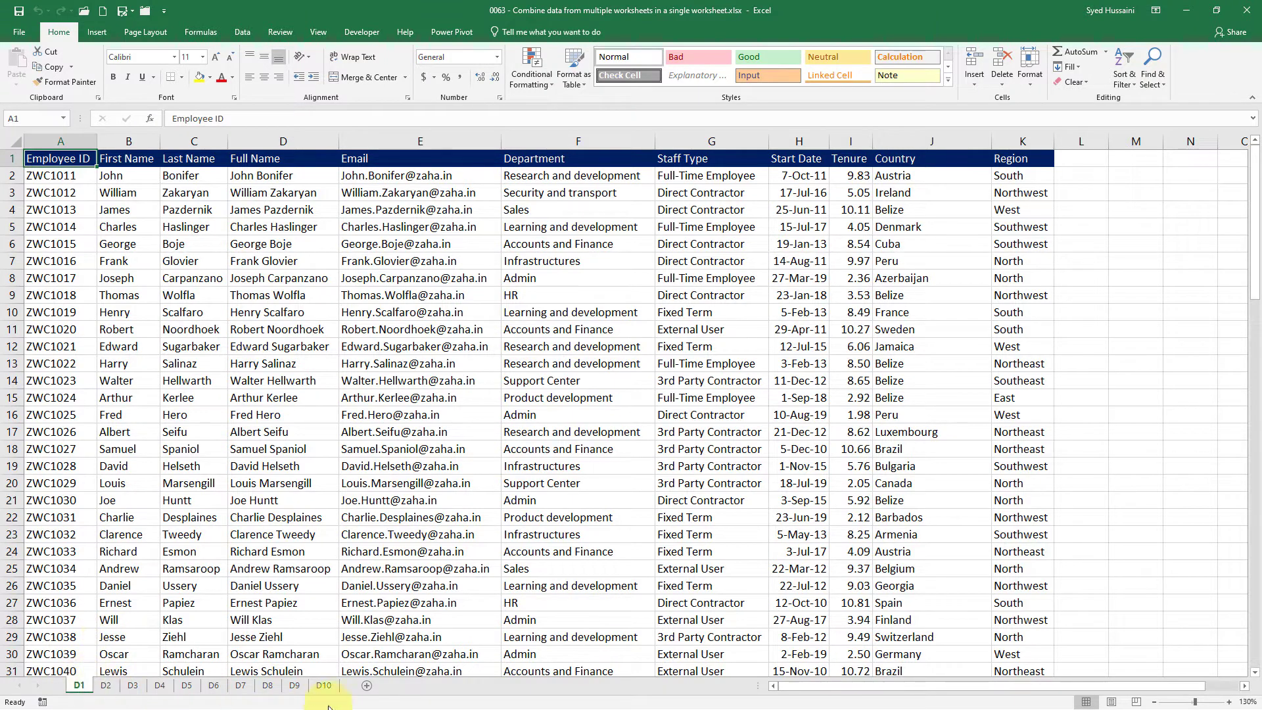
Add a new worksheet, place it before sheet D1 and name it Master
click(368, 686)
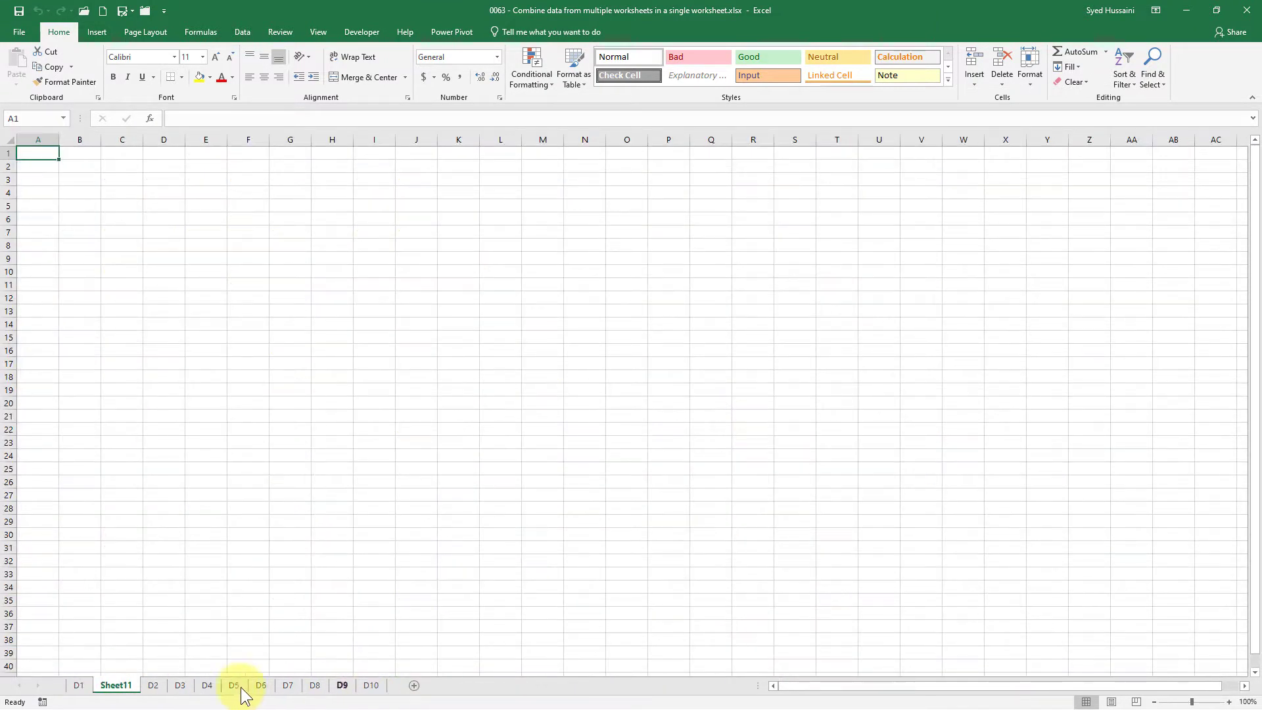
drag(116, 685, 73, 685)
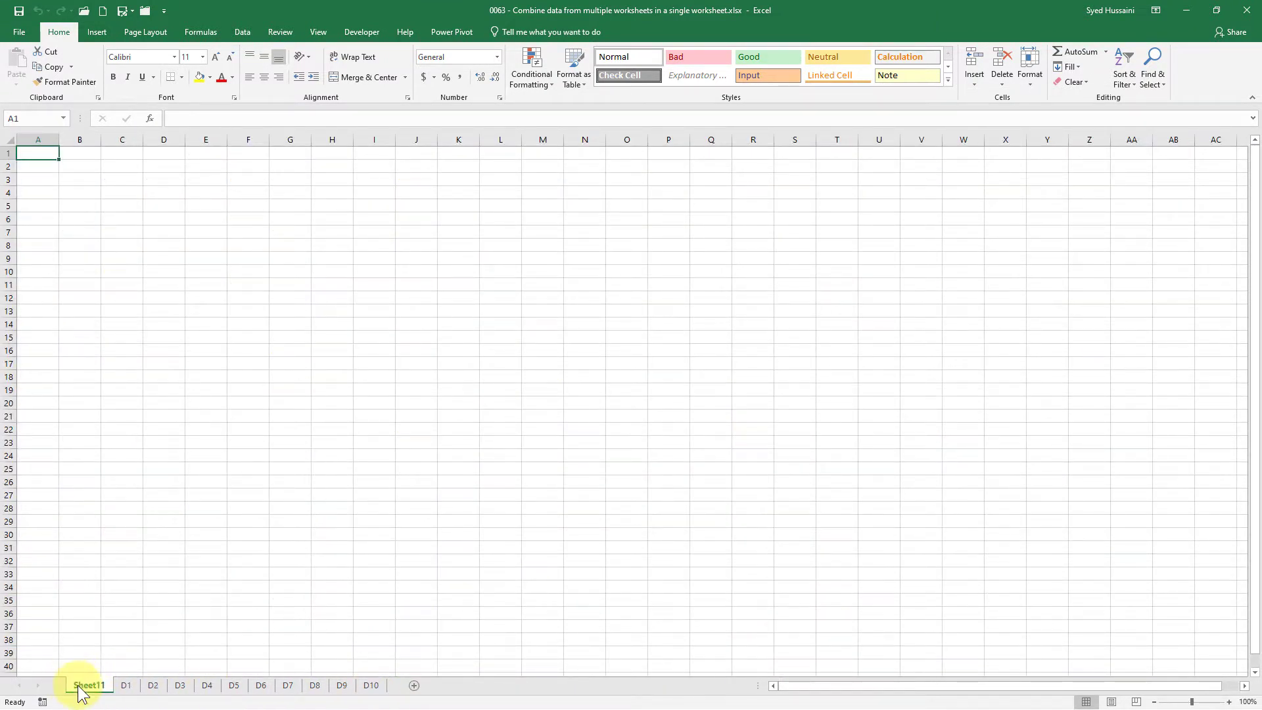
double_click(79, 685)
text(Master)
key(Return)
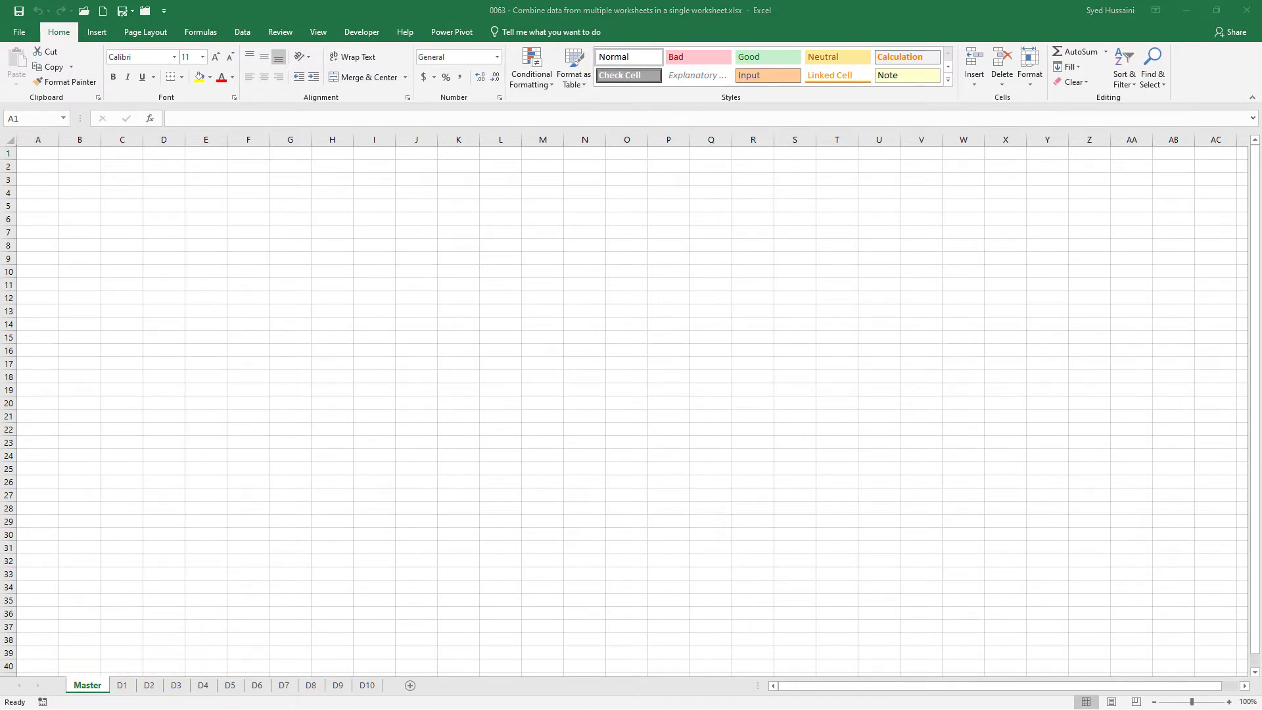
click(237, 33)
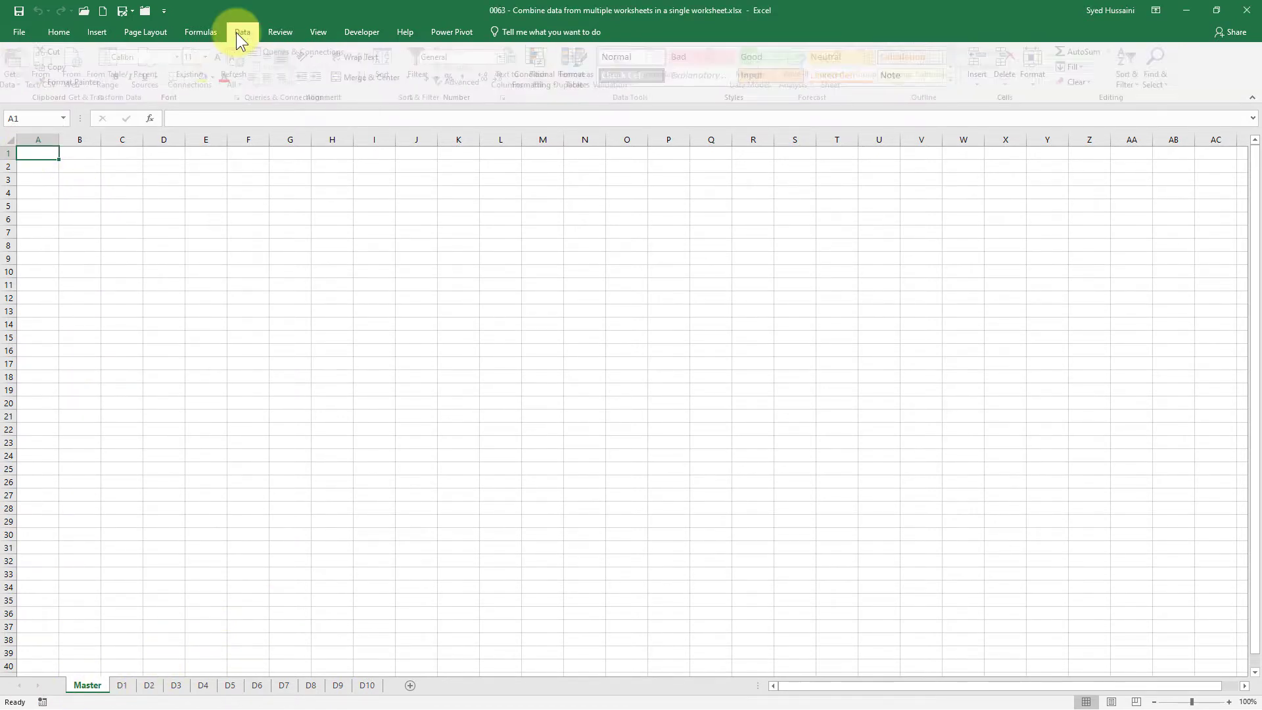
click(18, 80)
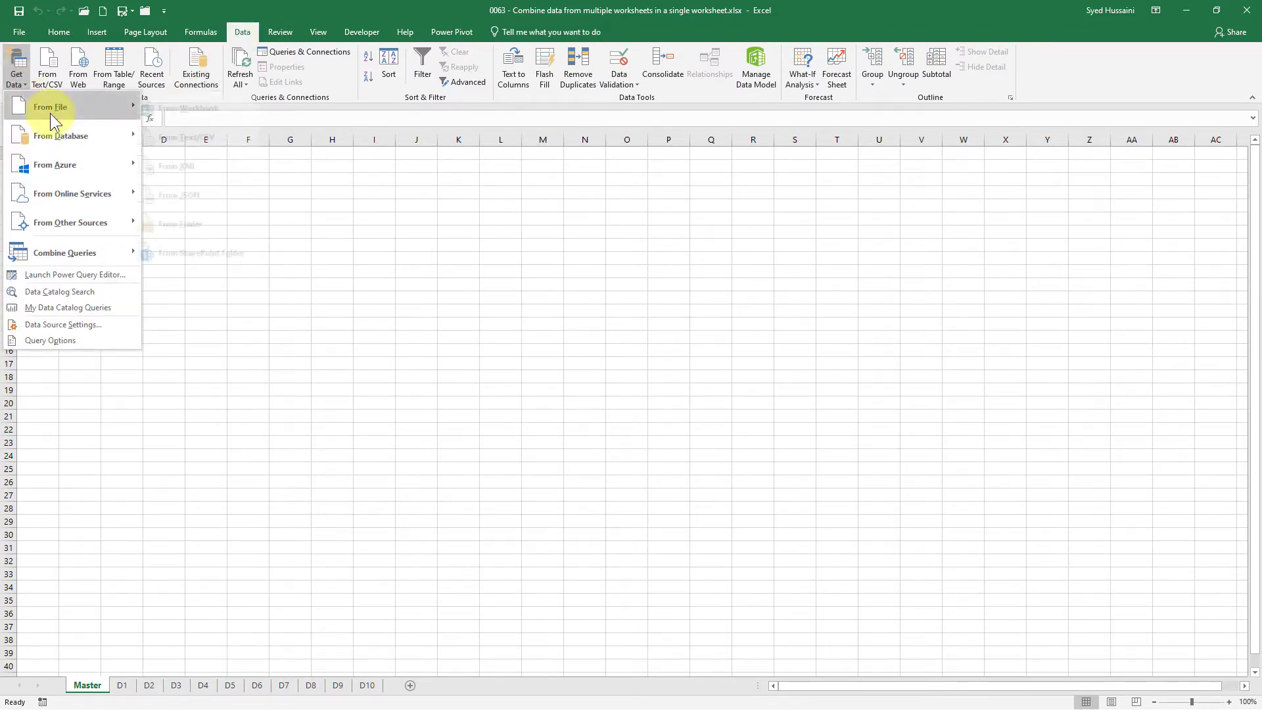
mouse_move(50, 113)
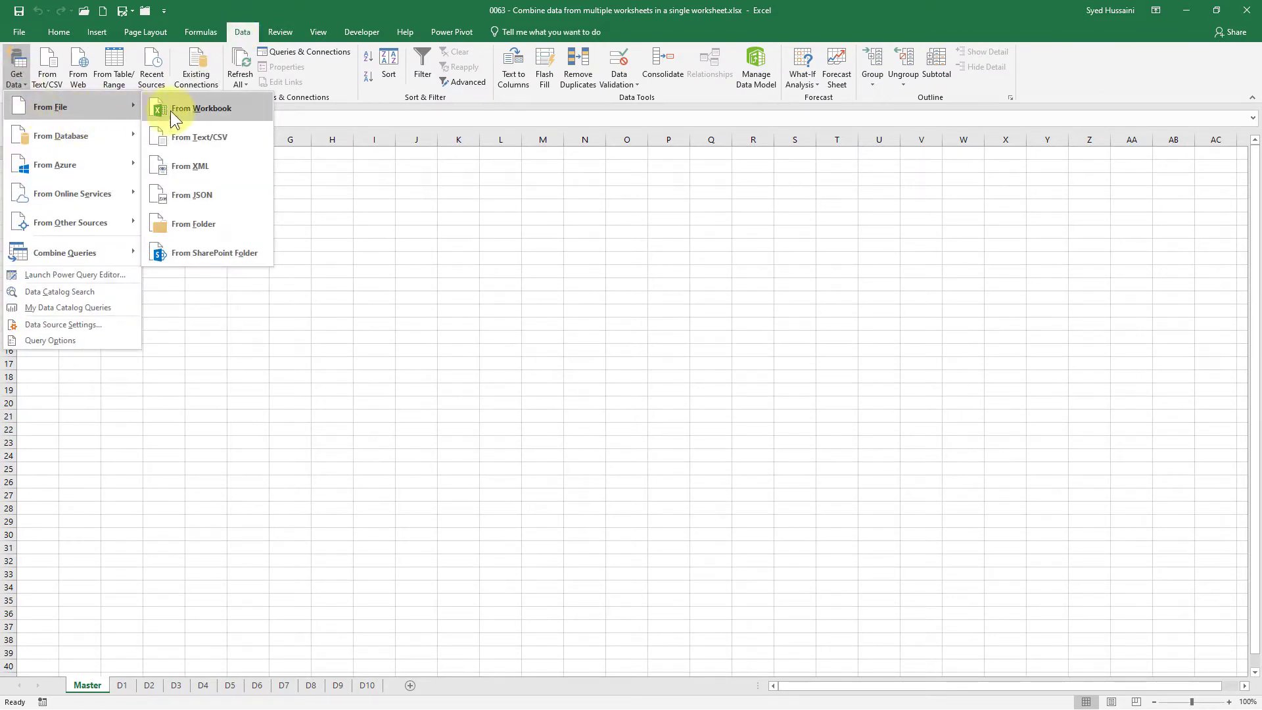
click(240, 113)
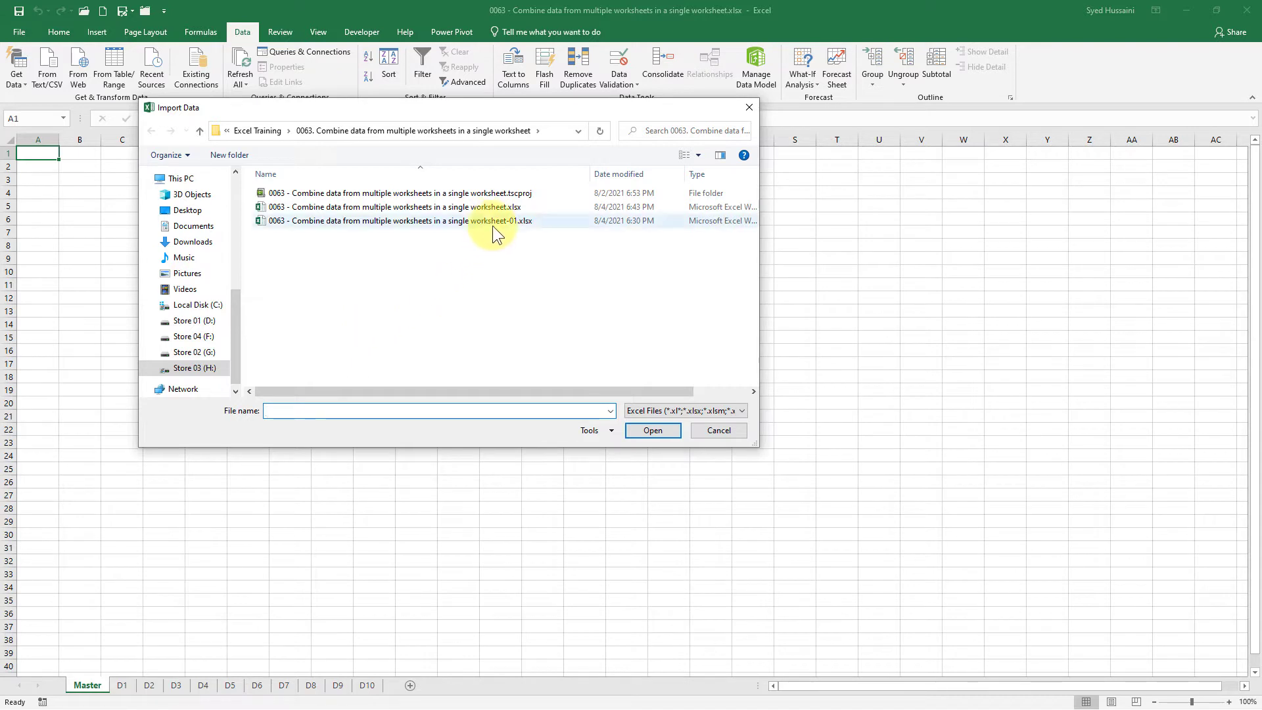
click(488, 208)
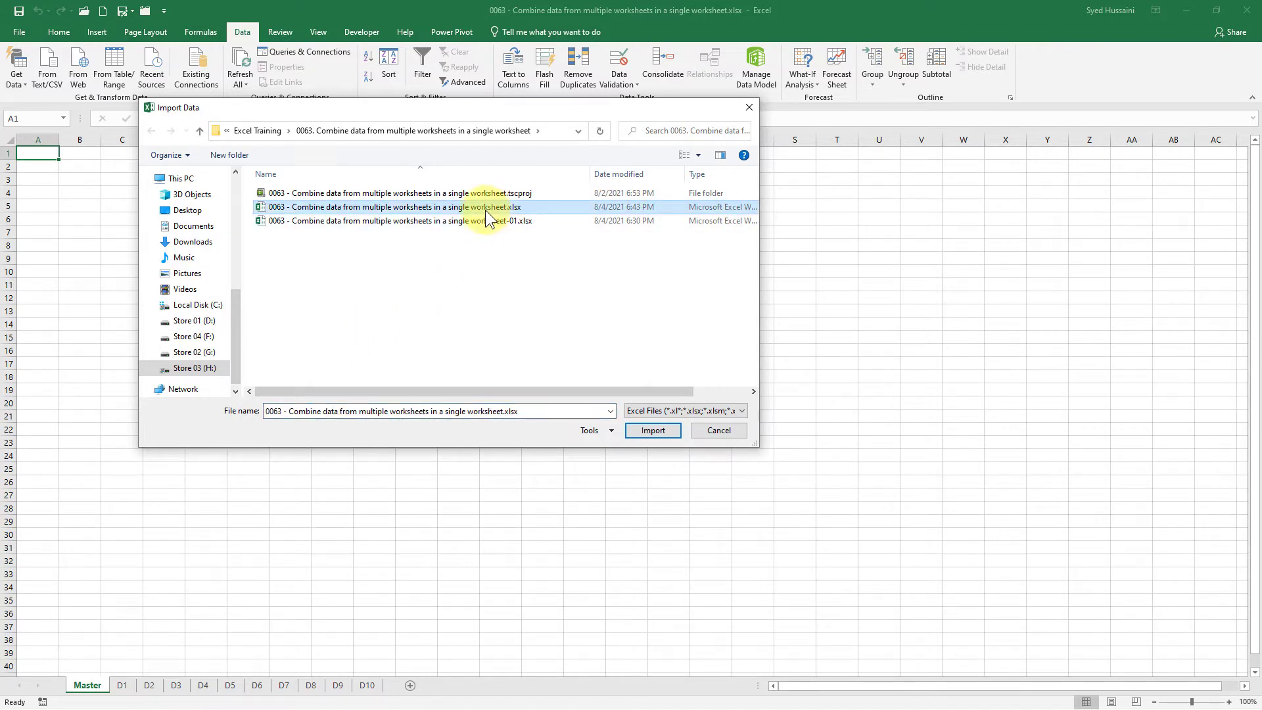
click(641, 434)
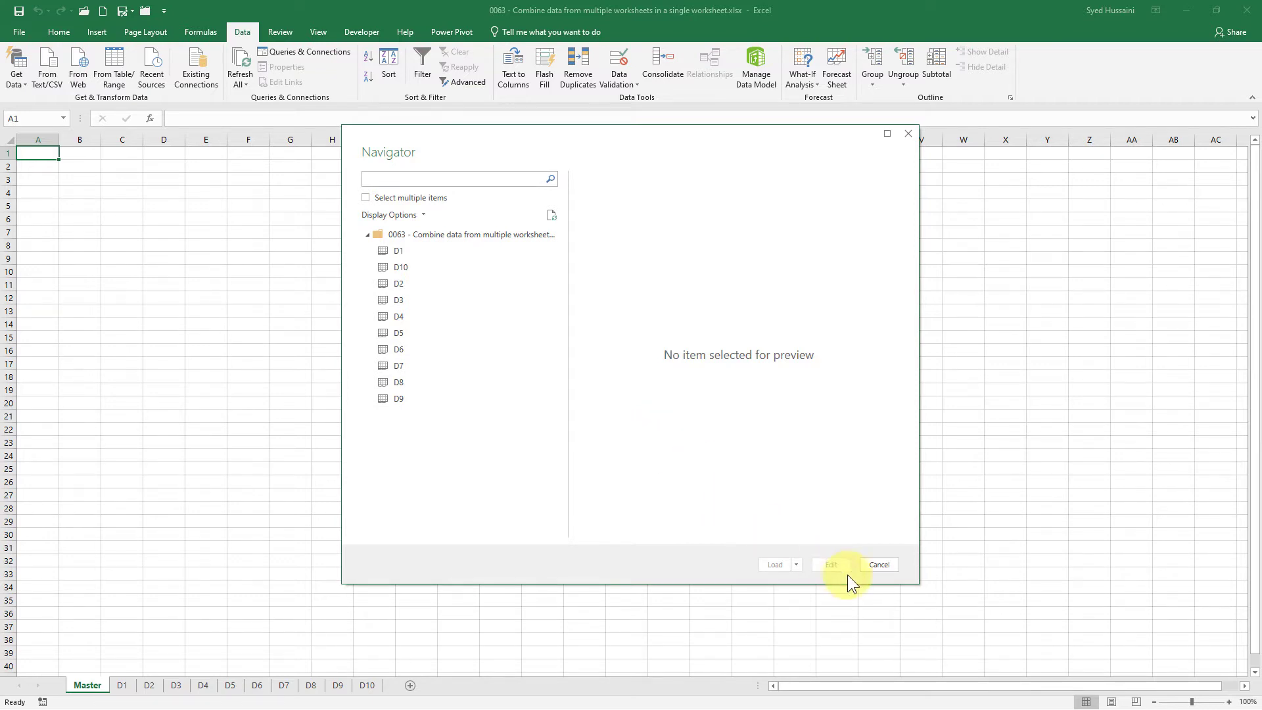
click(873, 562)
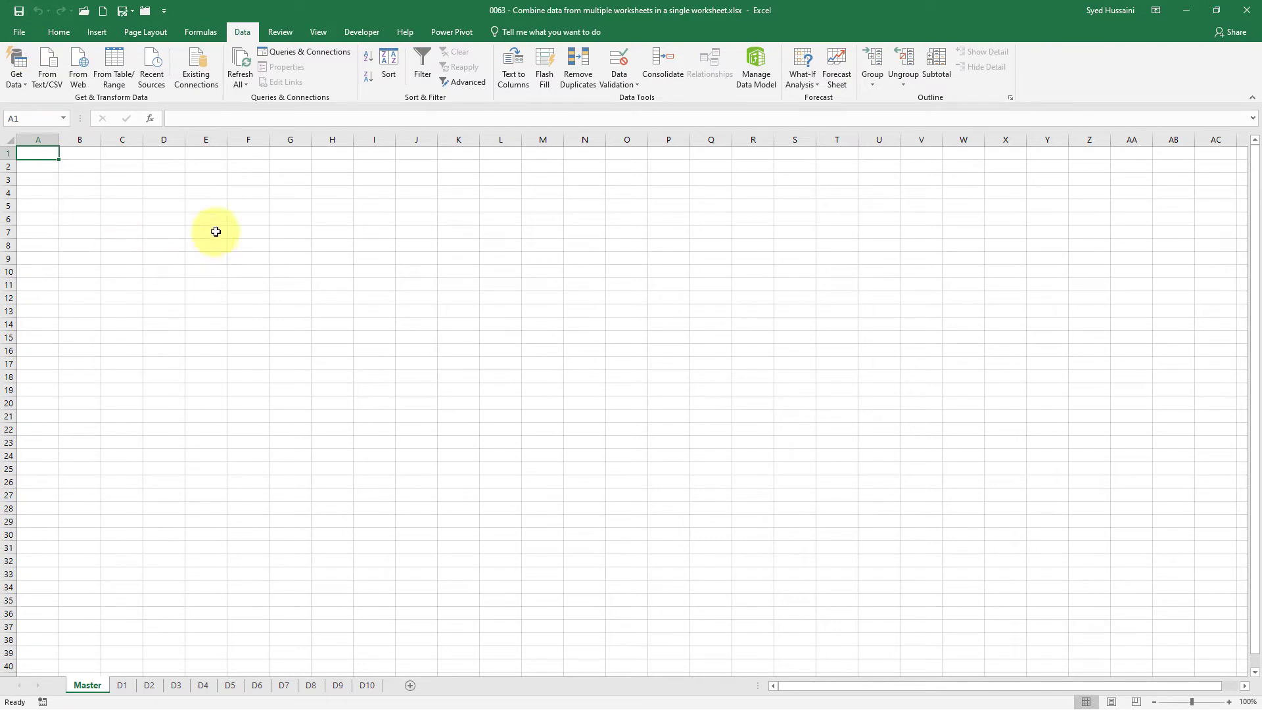
Import data from the workbook "0063 - Combine data from multiple worksheets in a single worksheet.xlsx"
click(22, 85)
mouse_move(70, 110)
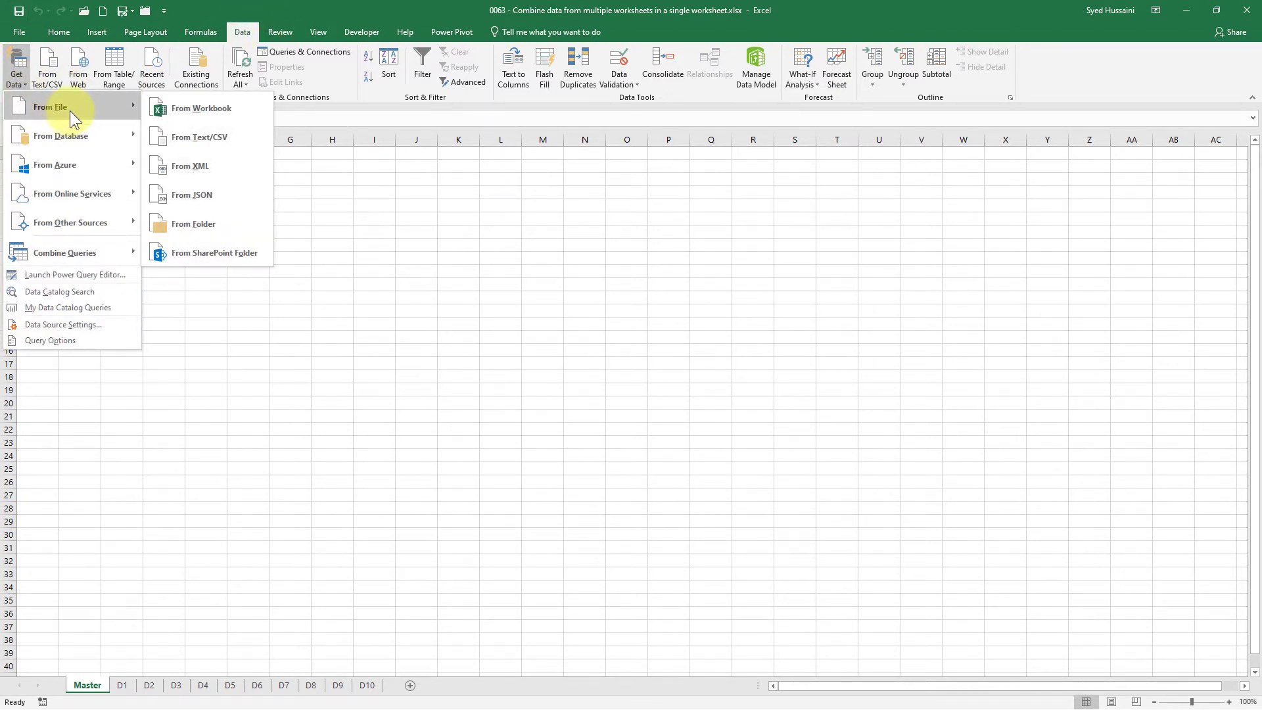
click(176, 115)
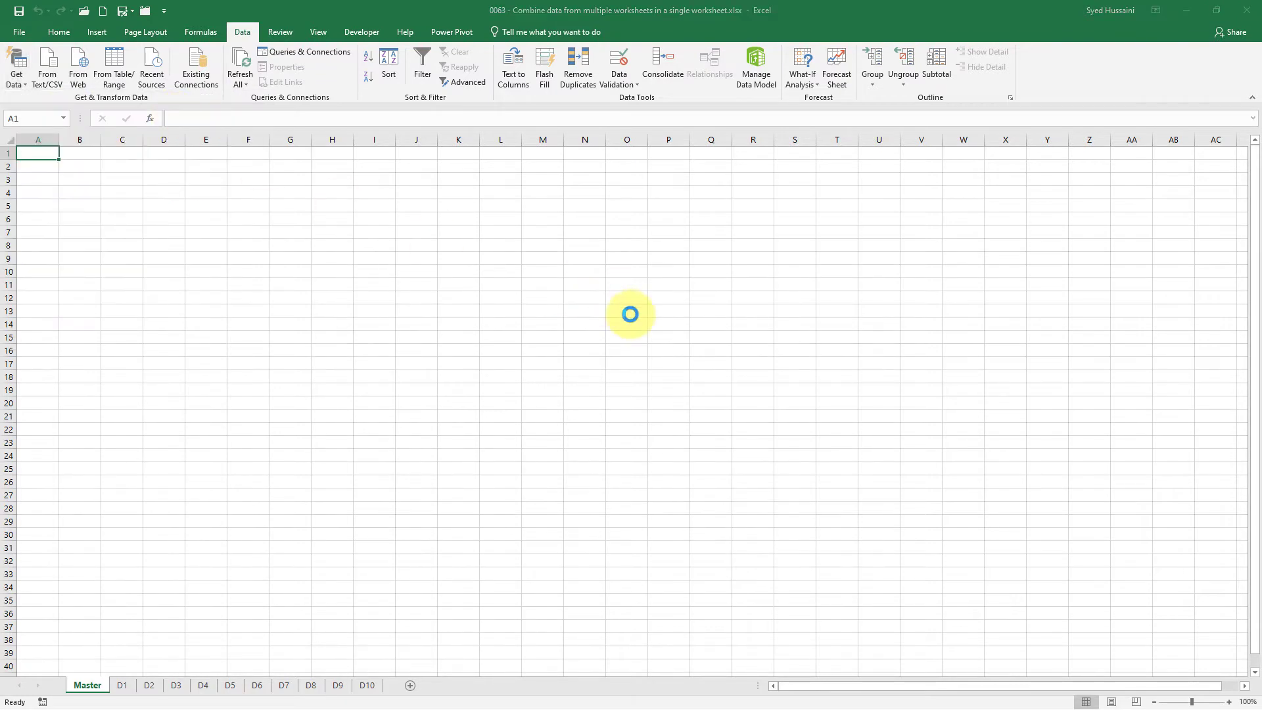
click(425, 209)
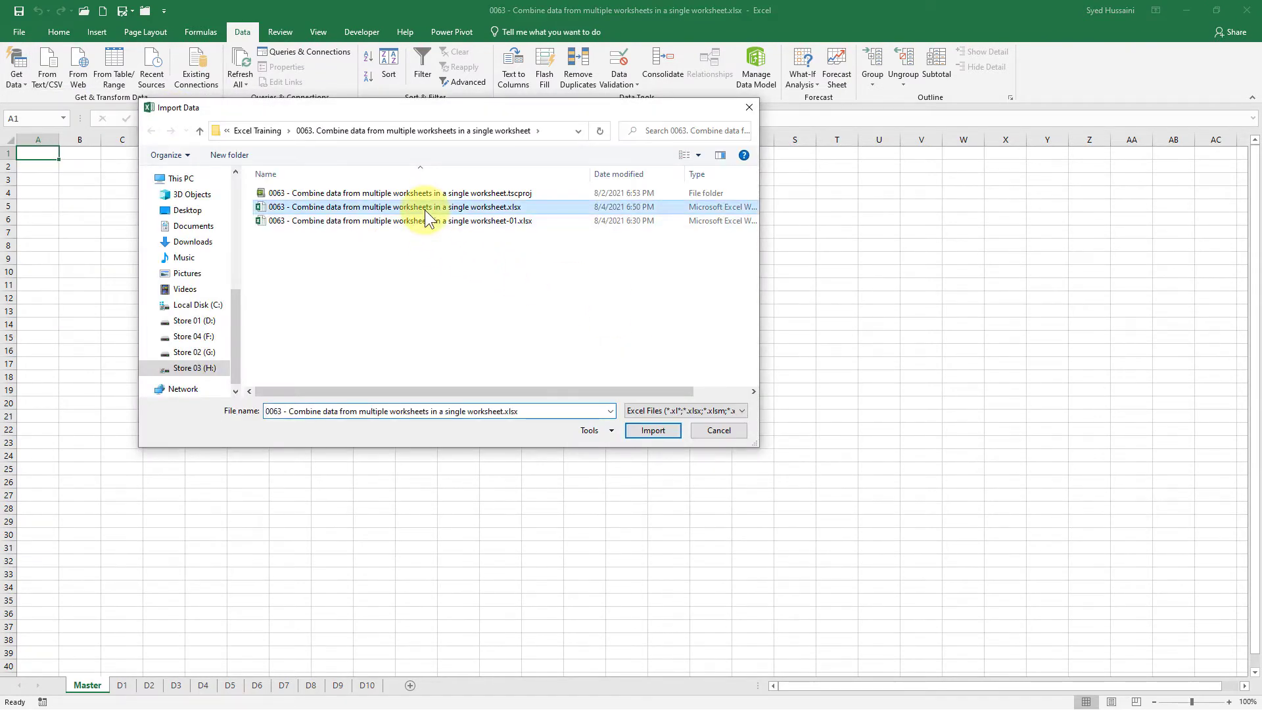
click(649, 431)
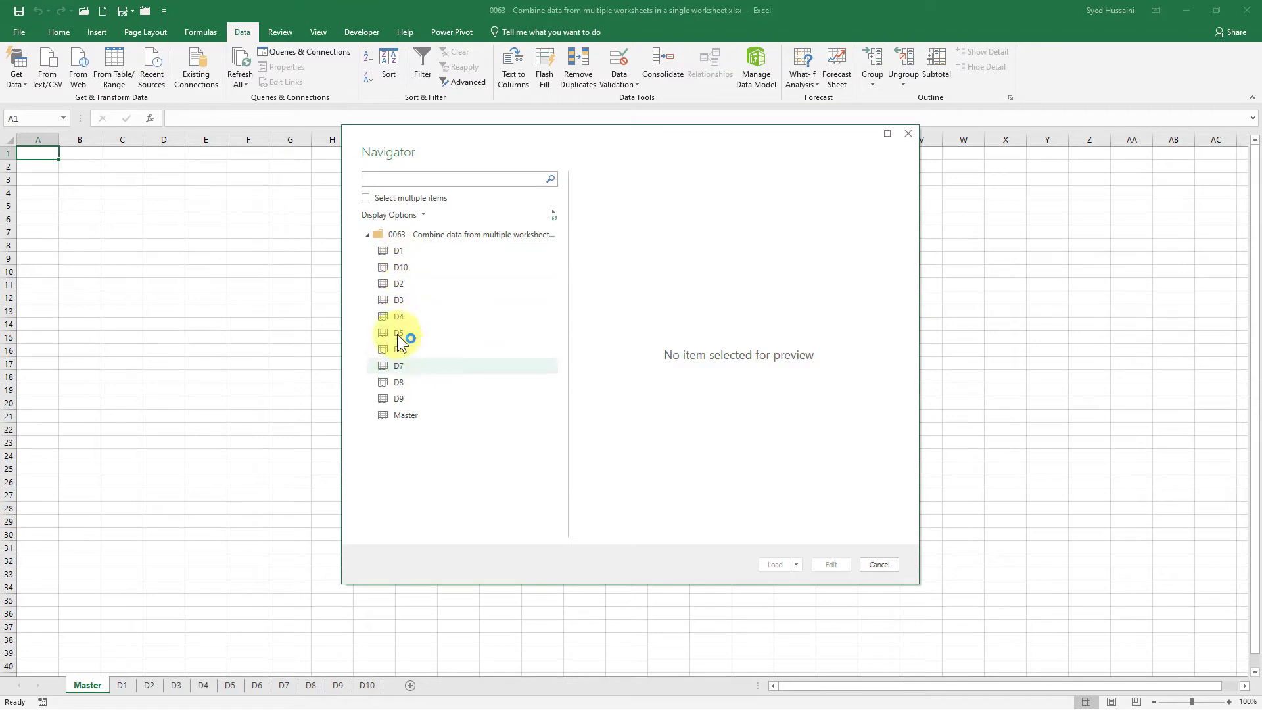
Select all sheets D1 to D10 without Master for import and load them as queries
click(365, 198)
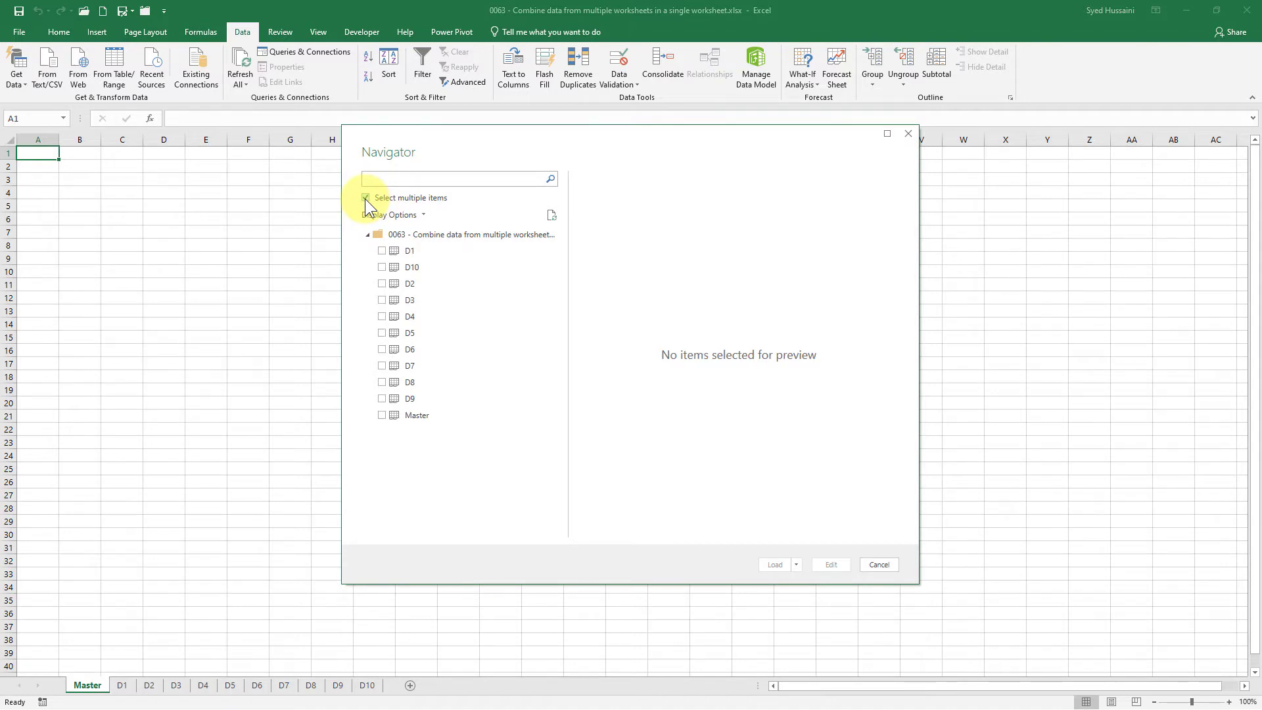
click(381, 251)
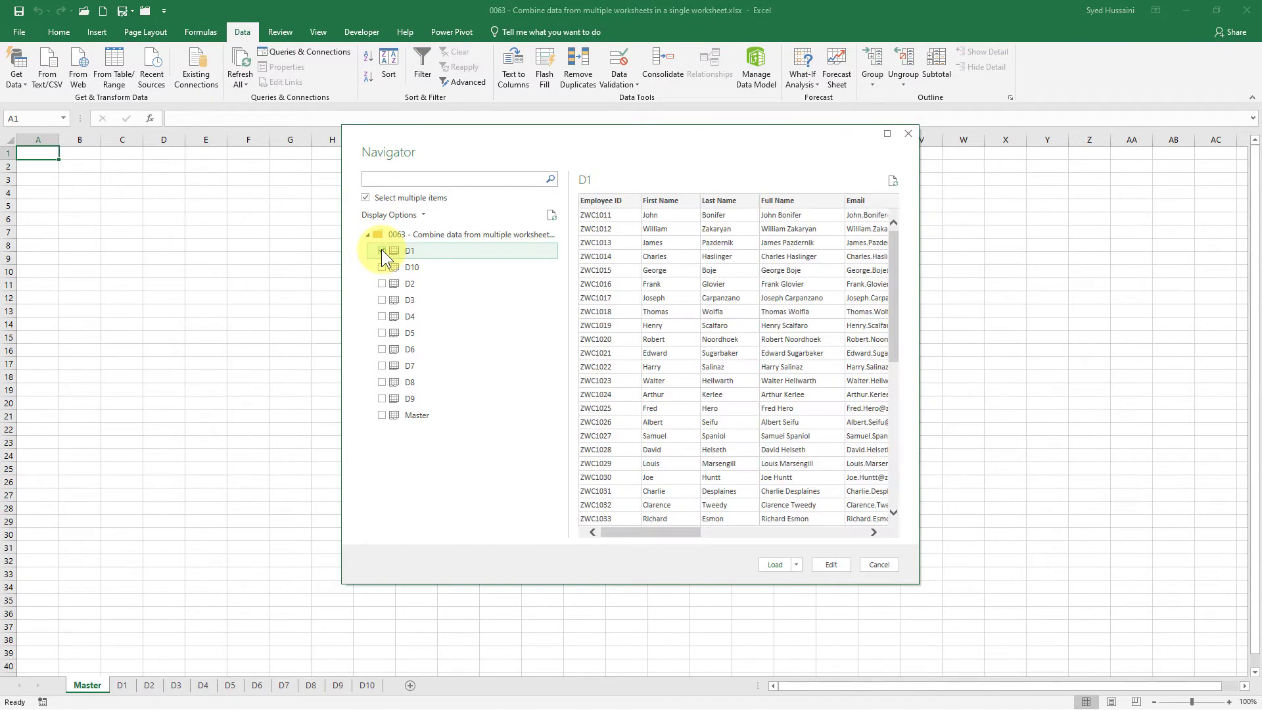
shift+click(384, 399)
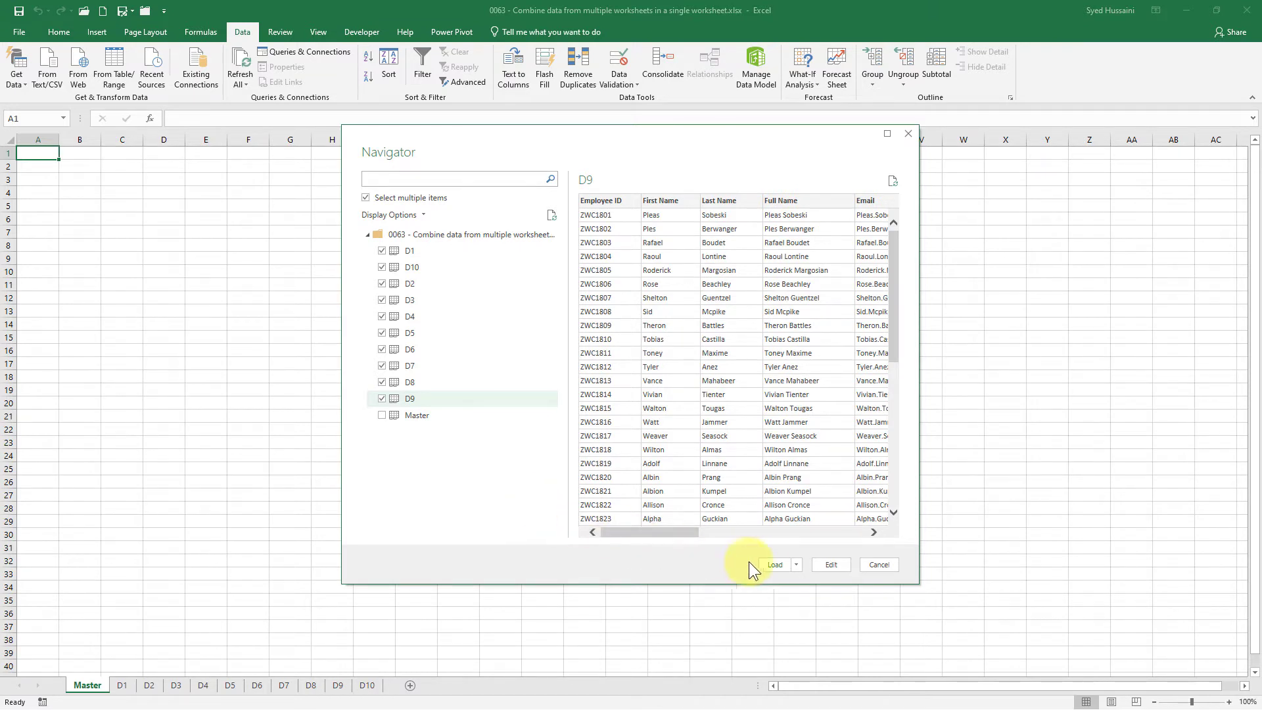
click(774, 564)
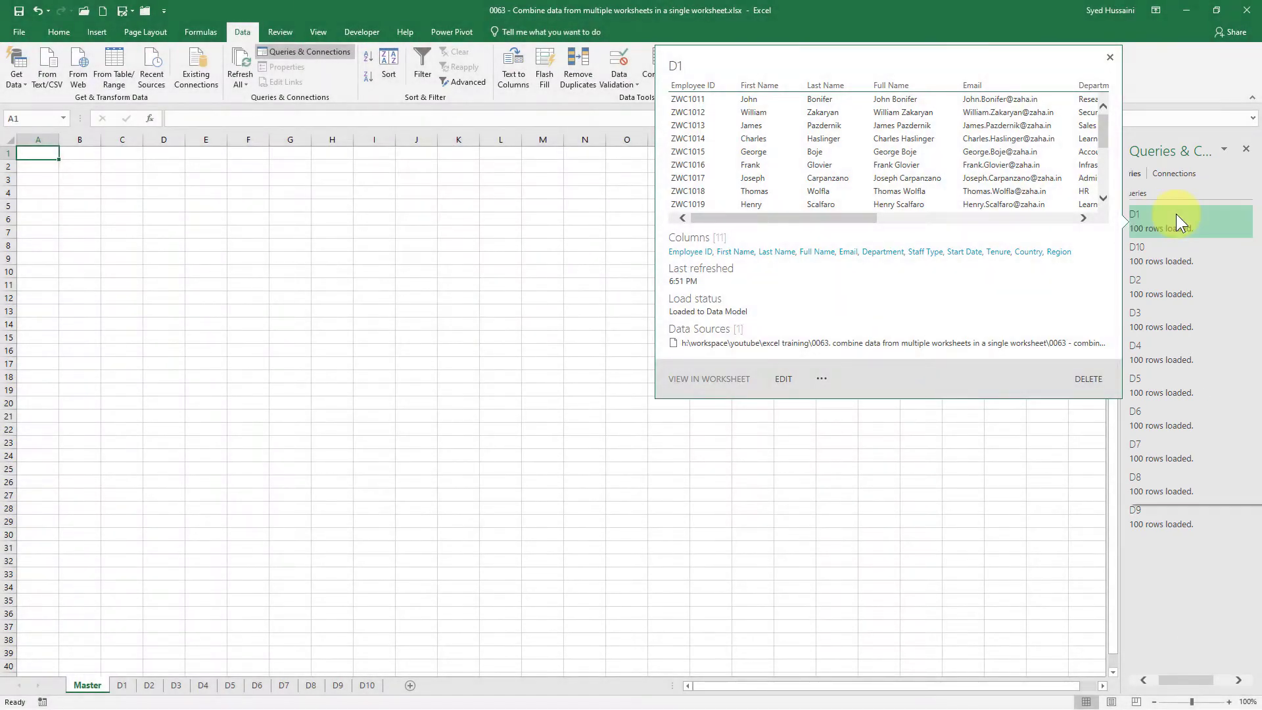
Append query D1 with D10 and D2 to D9 into one combined query, using the three or more tables option
right_click(1177, 214)
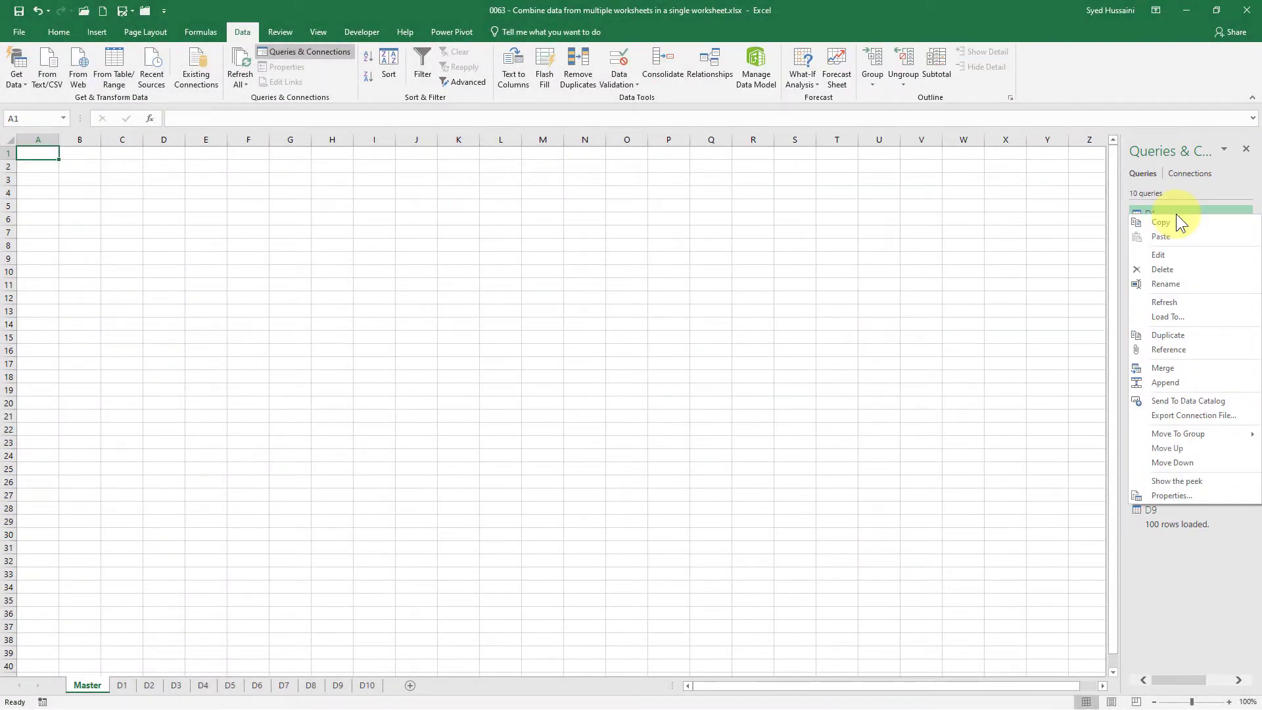
click(1181, 381)
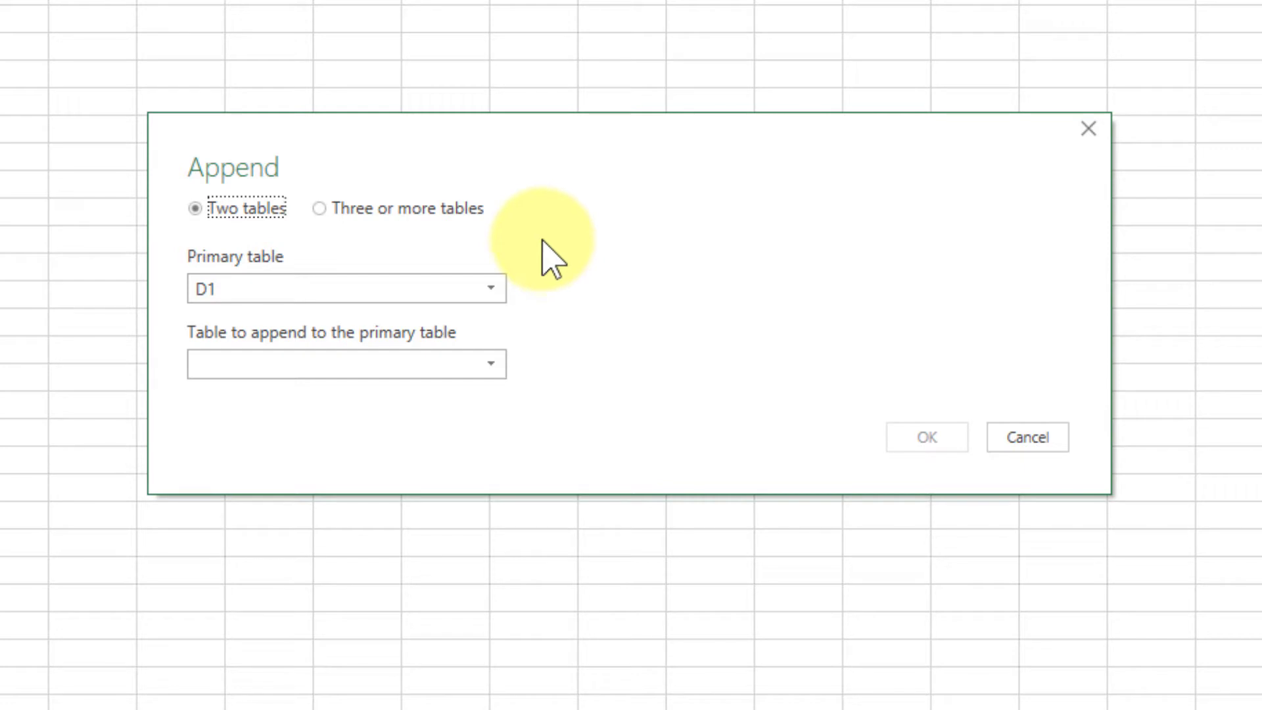
click(423, 210)
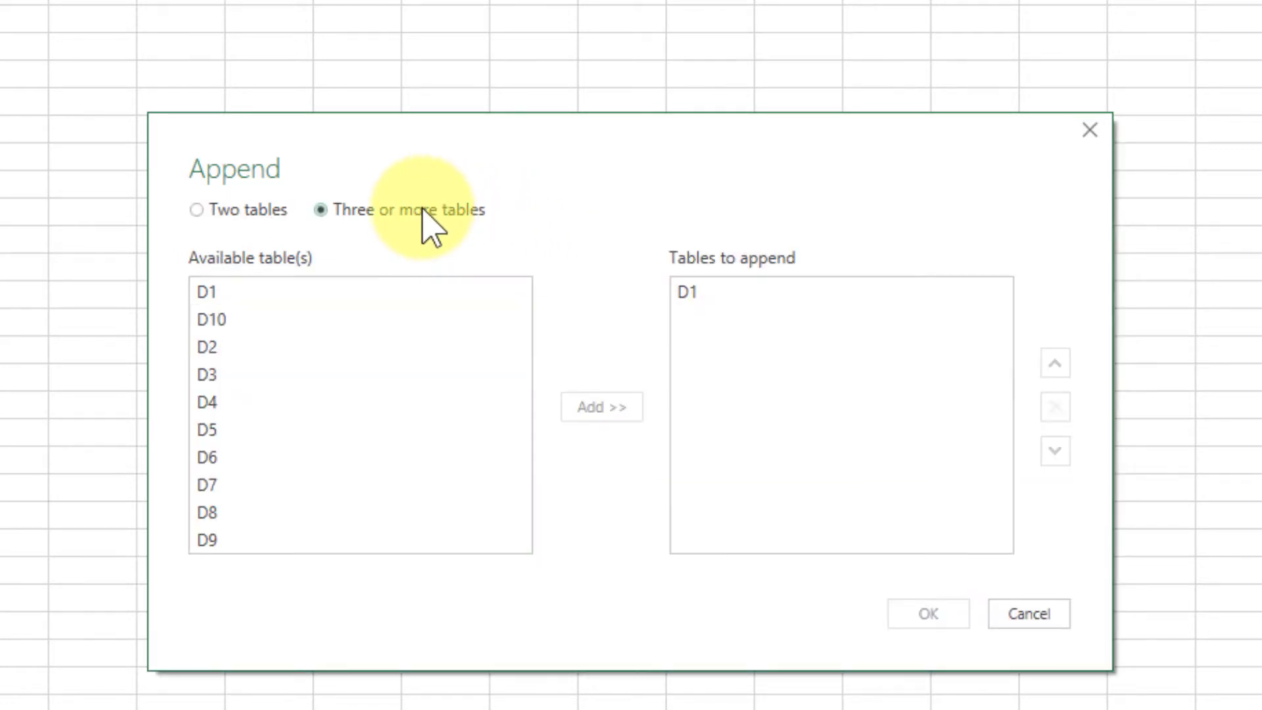
click(708, 301)
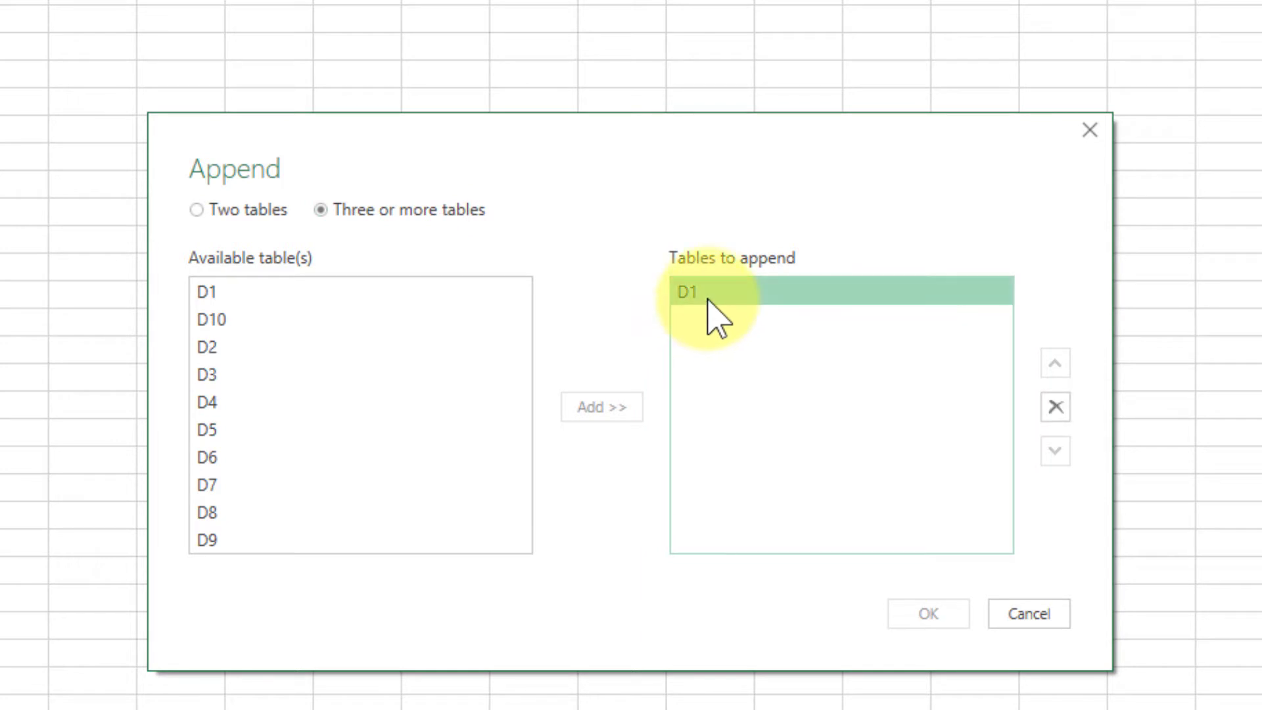
click(253, 314)
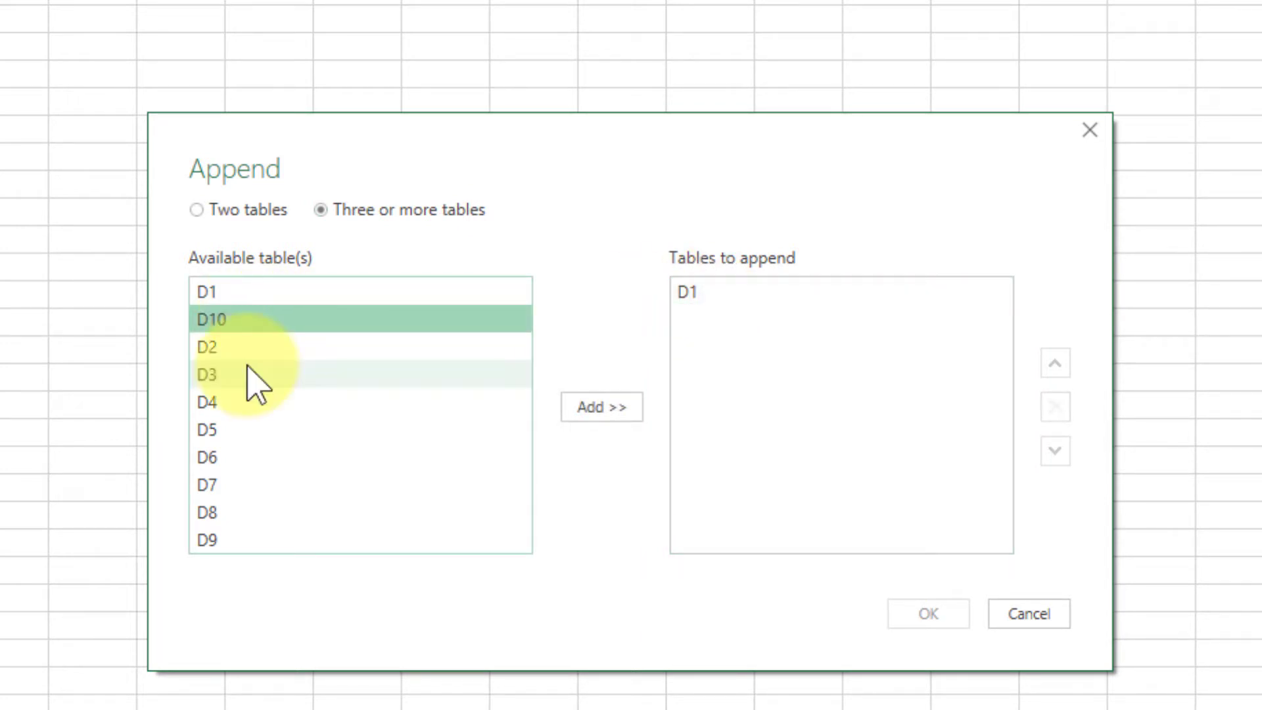
shift+click(238, 545)
click(609, 407)
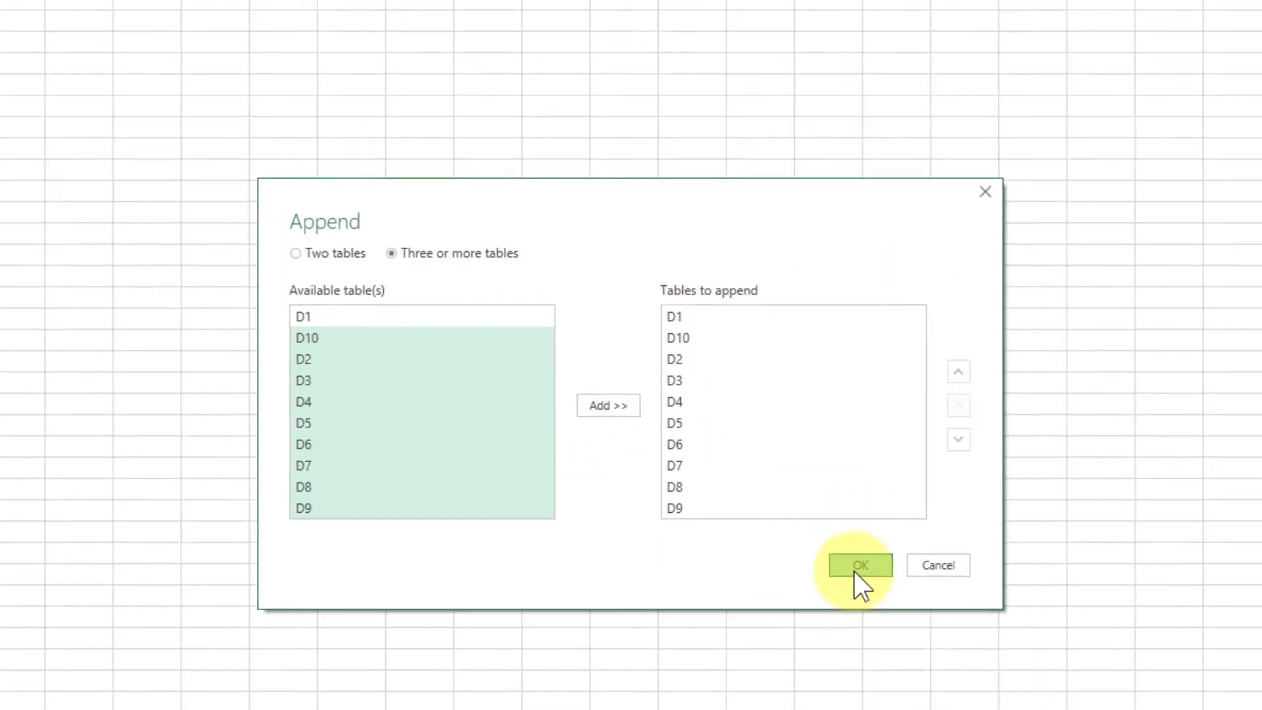
click(923, 618)
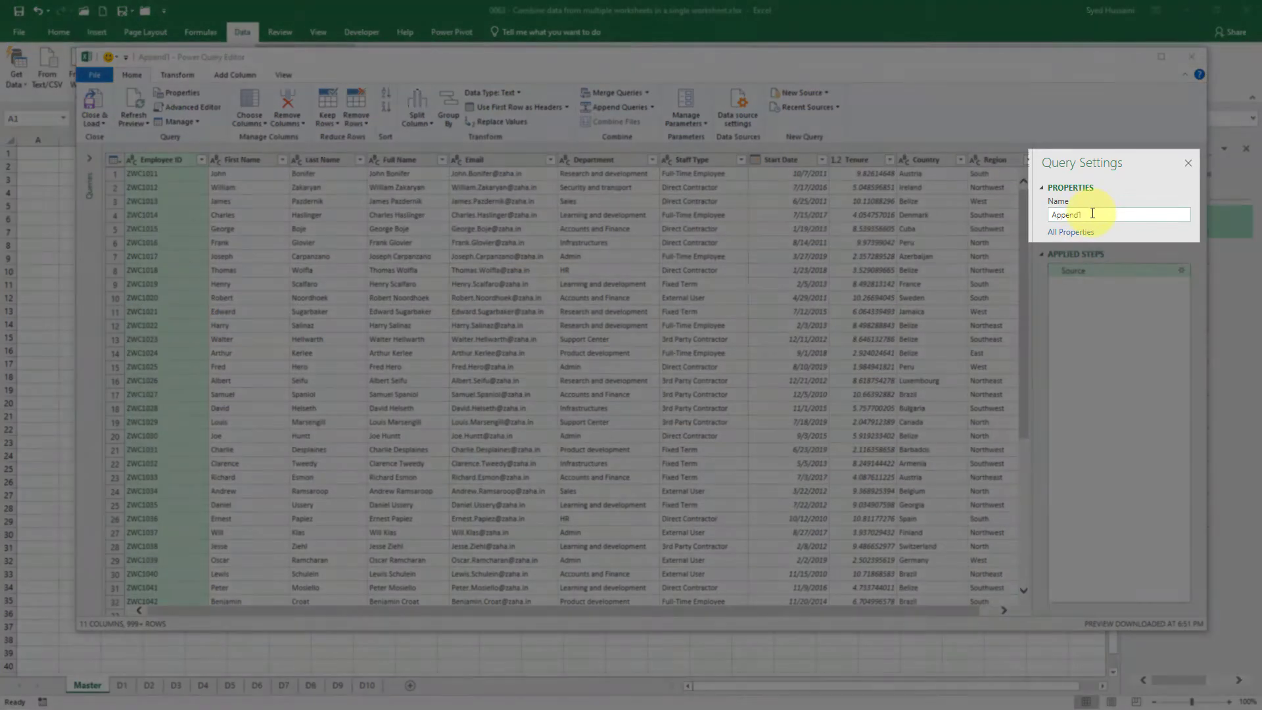
Rename the appended query as Master
click(1092, 215)
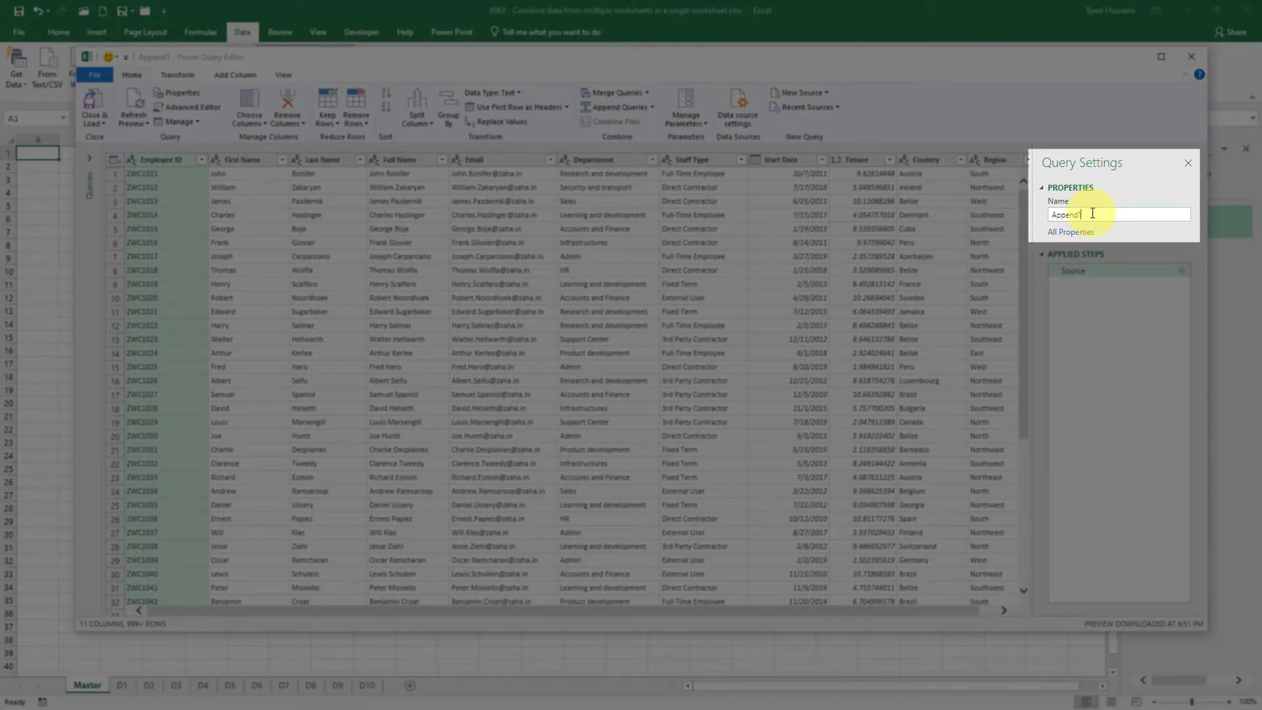
double_click(1081, 215)
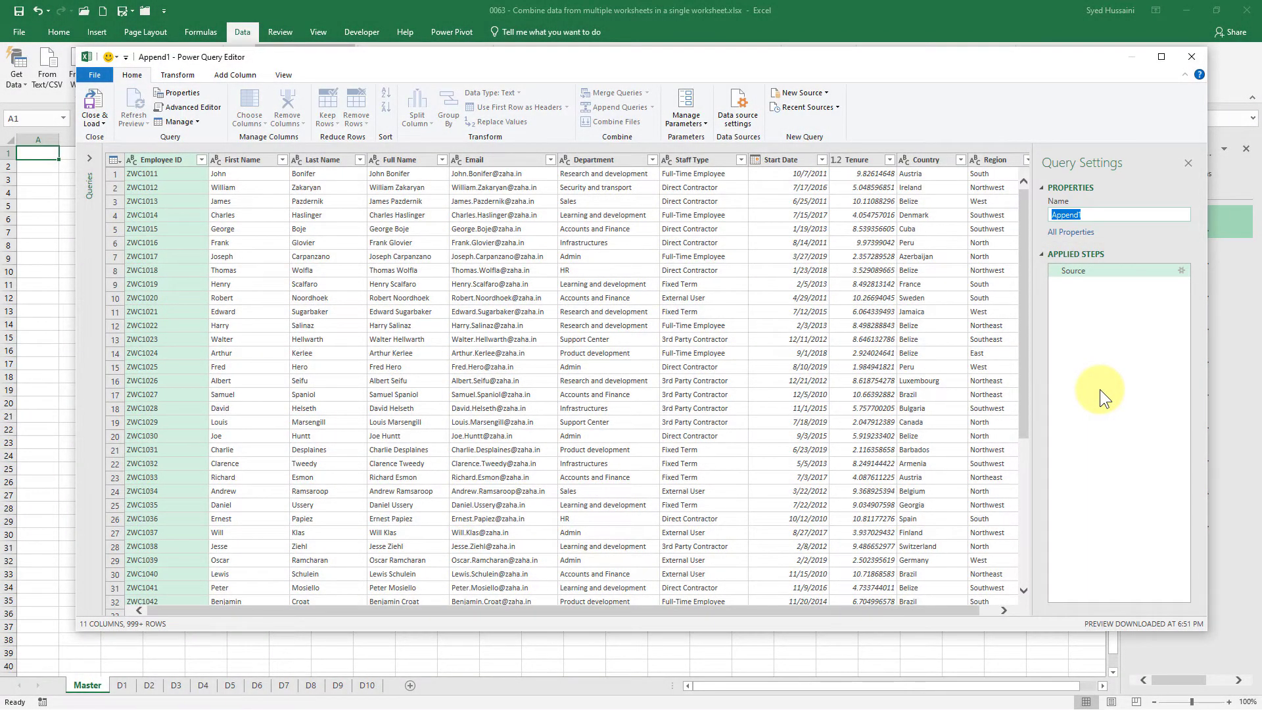
text(Master)
key(Return)
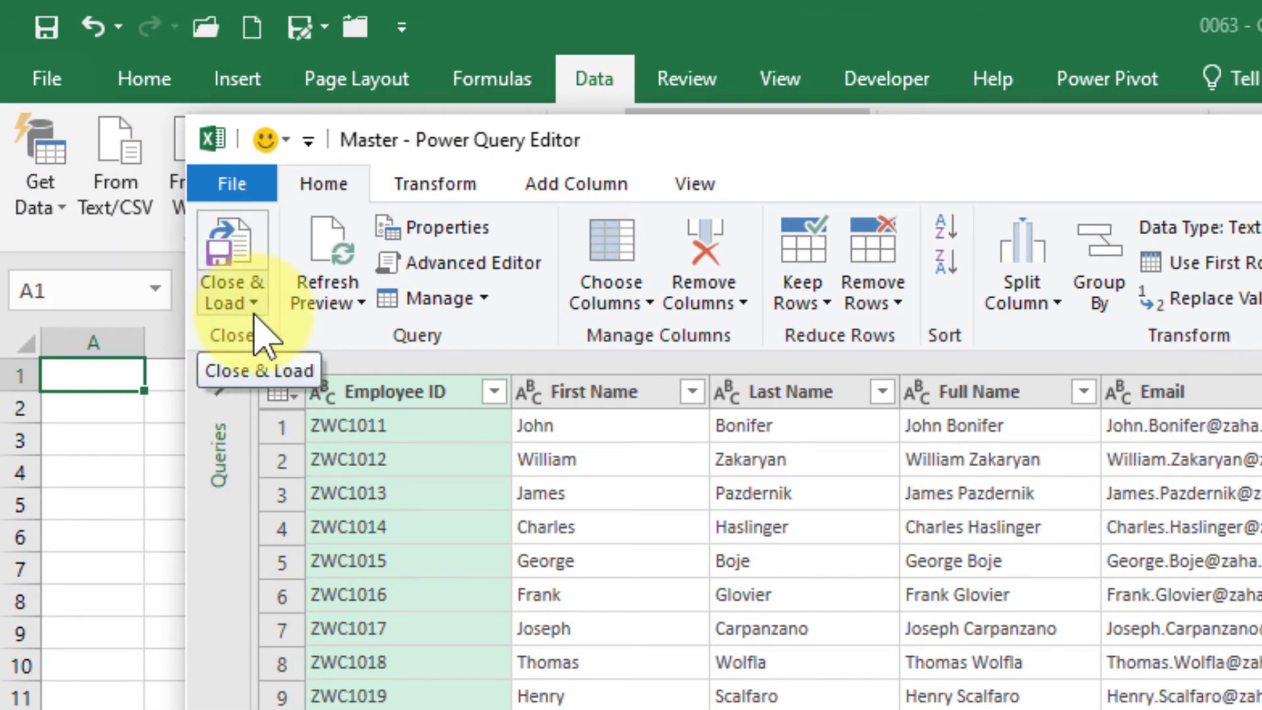
Load the Master query as a table into the existing Master worksheet, starting at cell A1
click(253, 306)
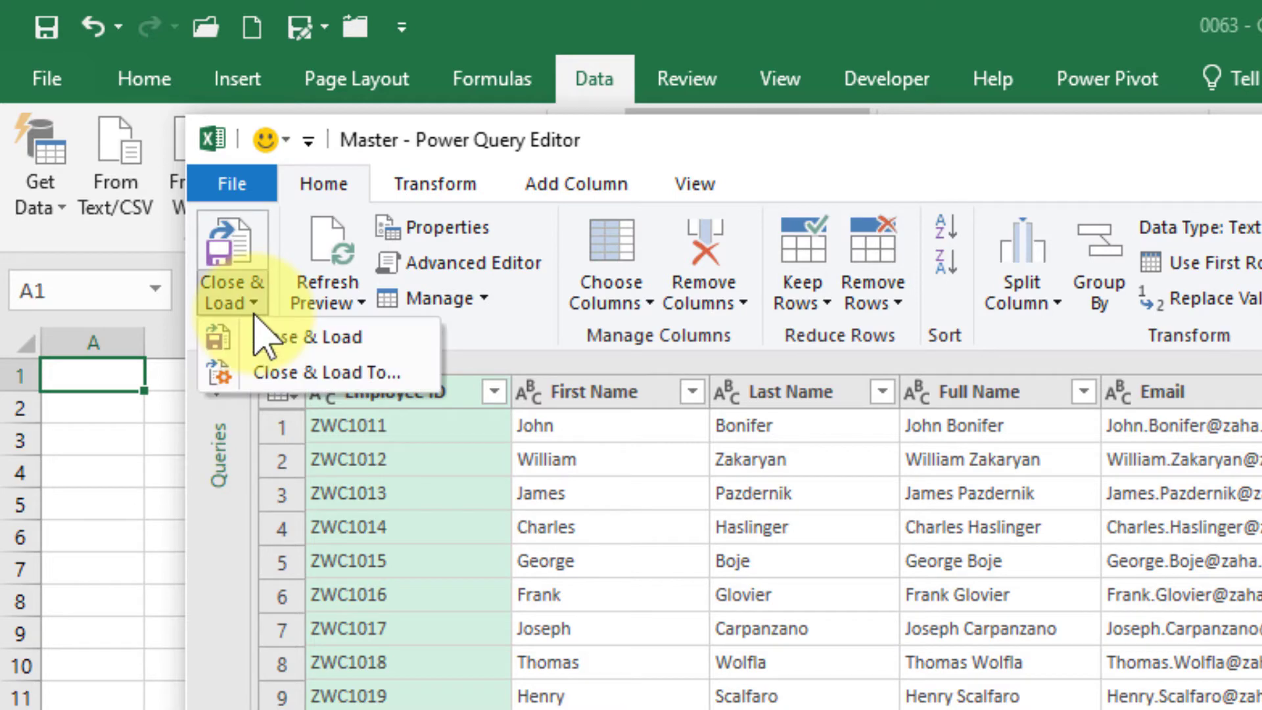
click(394, 373)
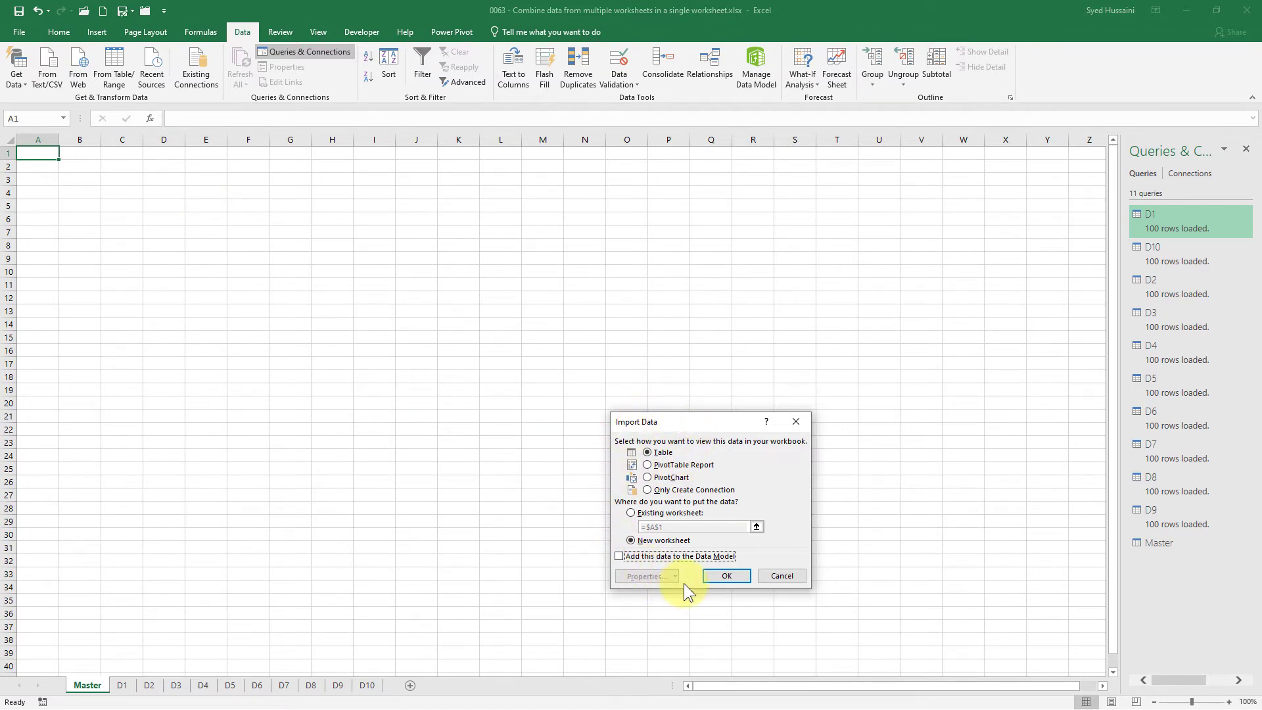
click(630, 513)
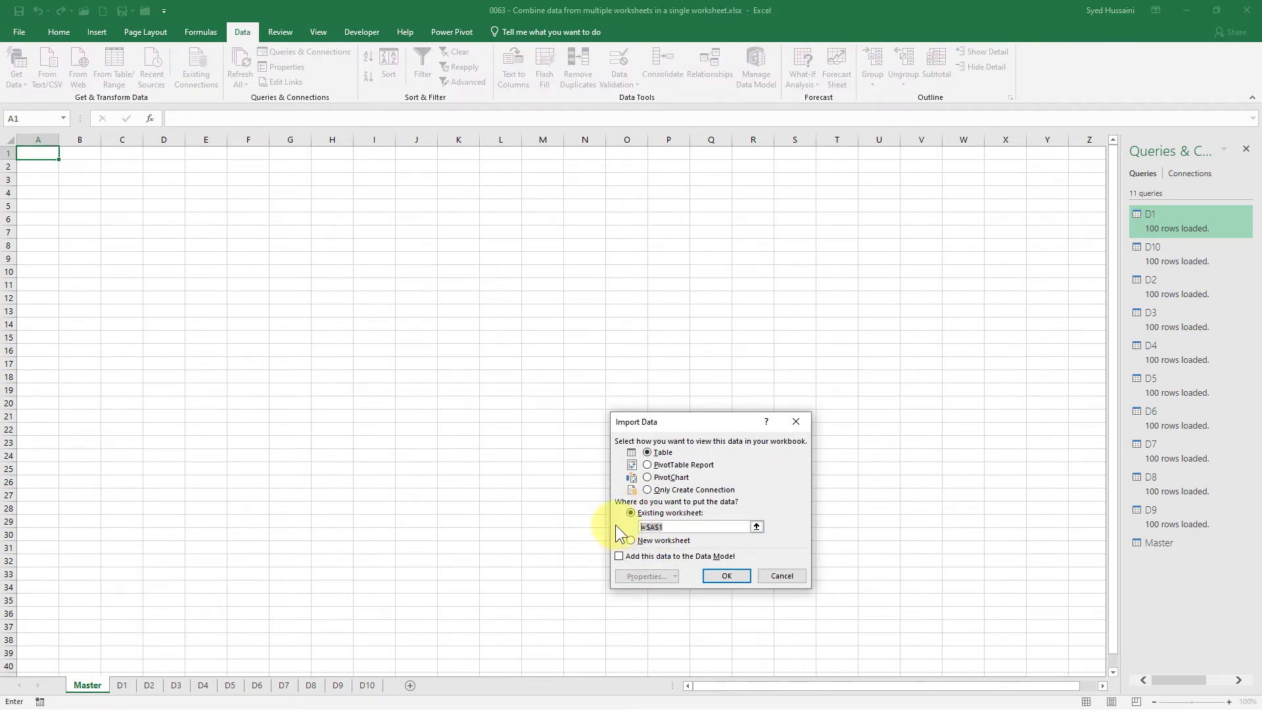
key(BackSpace)
click(39, 151)
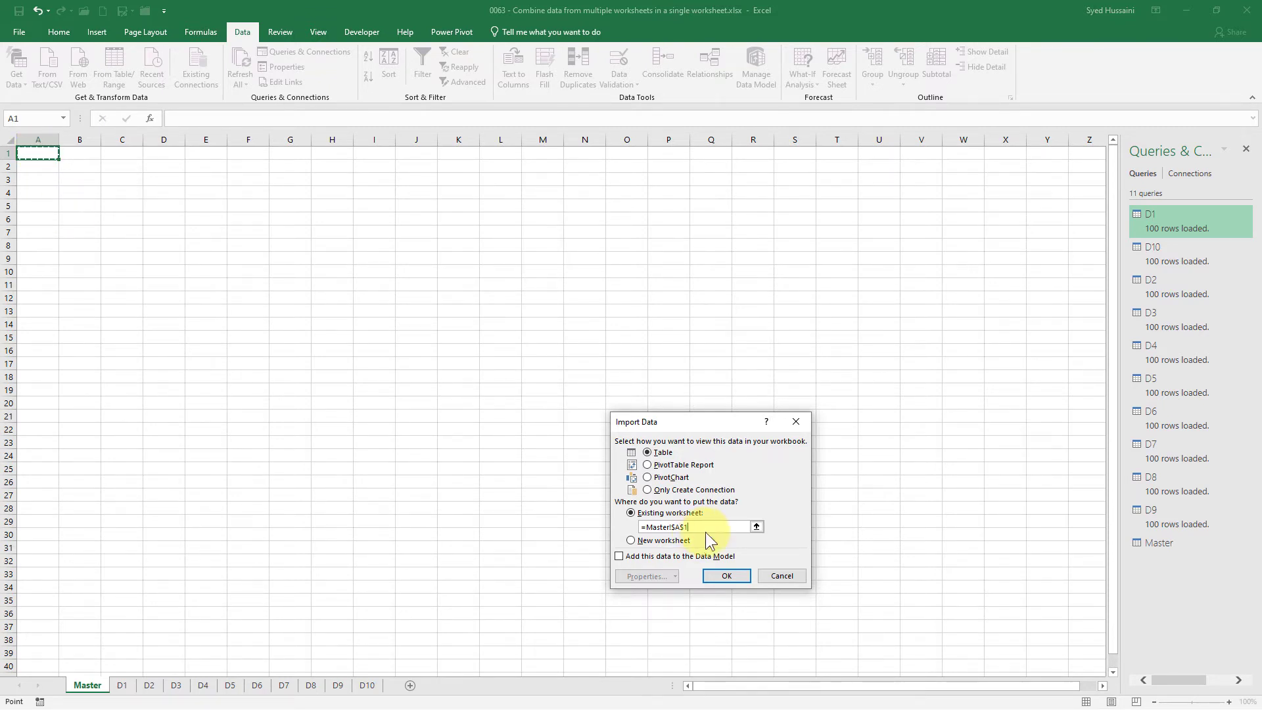
click(728, 576)
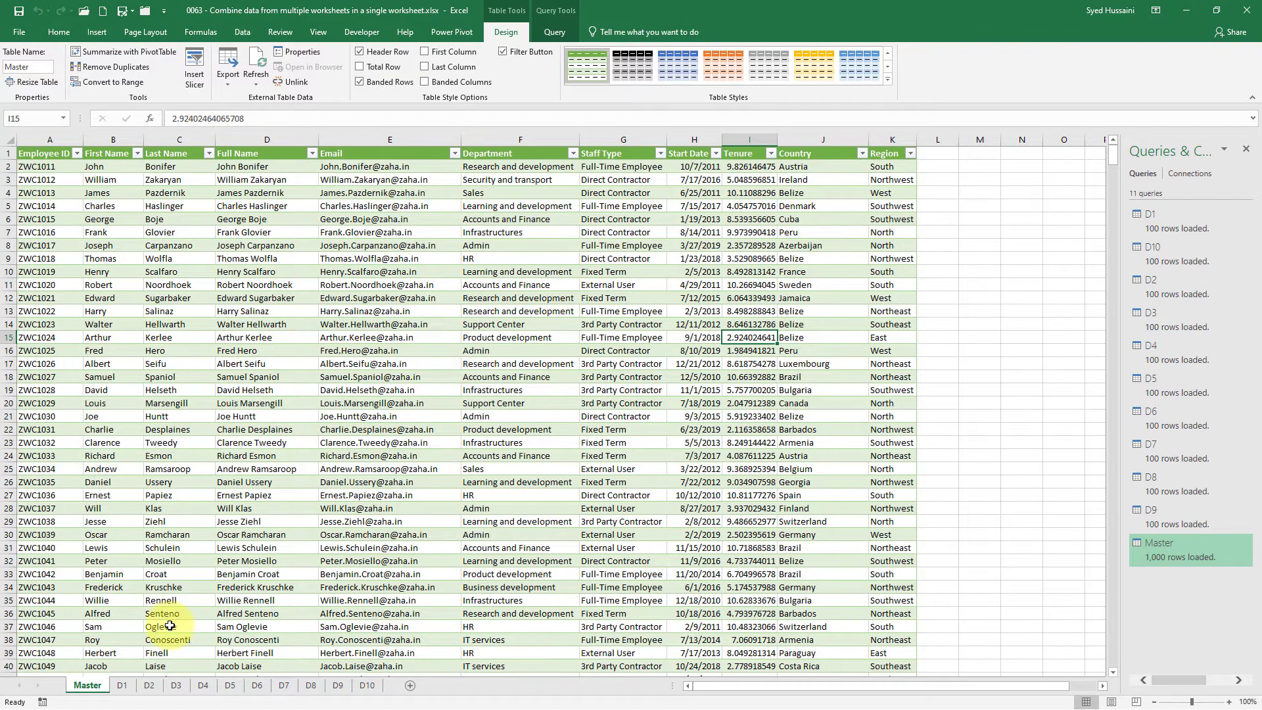
On worksheet D10, copy the last ten employee records in rows 92 to 101 and paste them below the data at A102
click(367, 686)
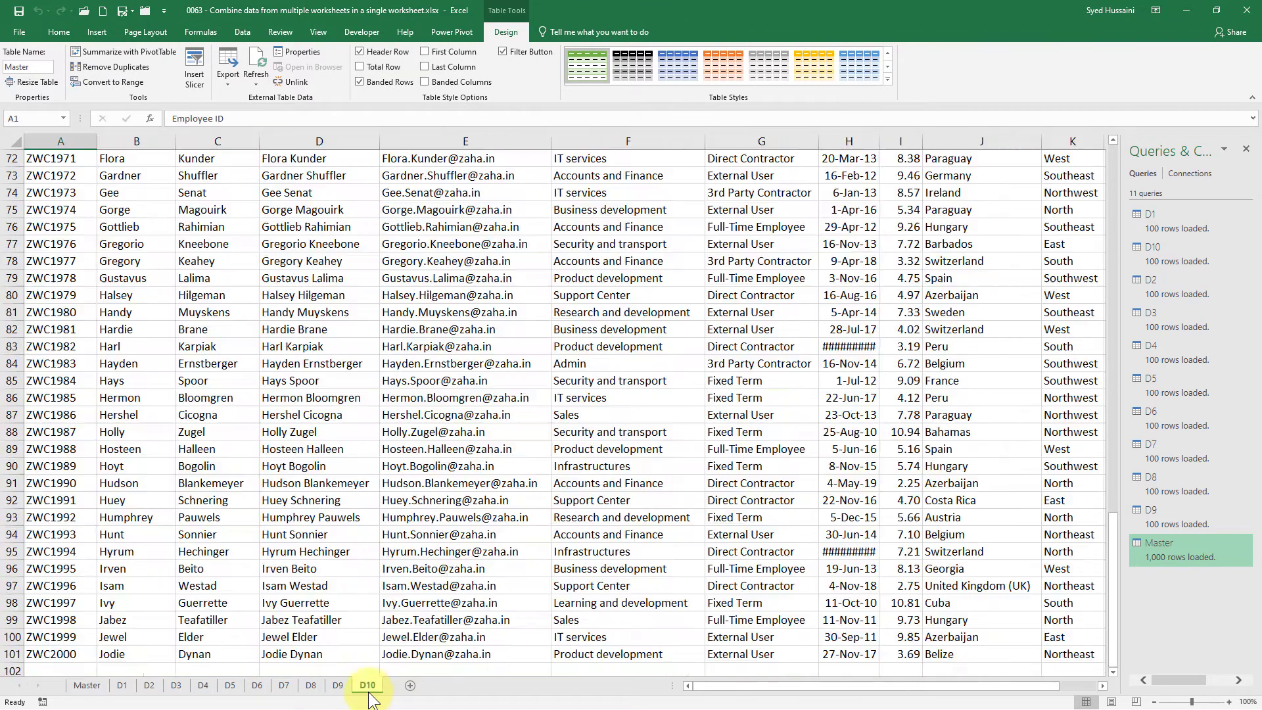
key(Up)
key(Up)
key(Up)
key(Up)
key(Up)
key(Up)
key(Up)
key(Up)
key(Up)
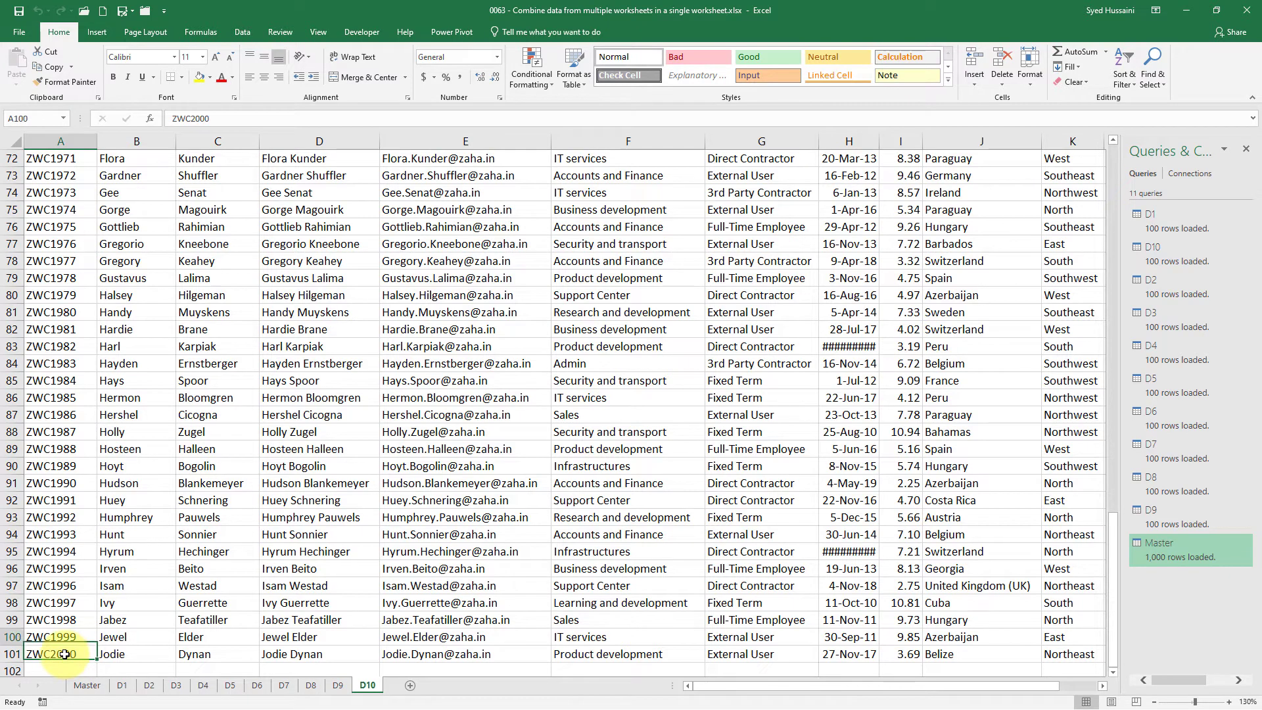
key(ctrl+shift+Right)
key(ctrl+shift+Down)
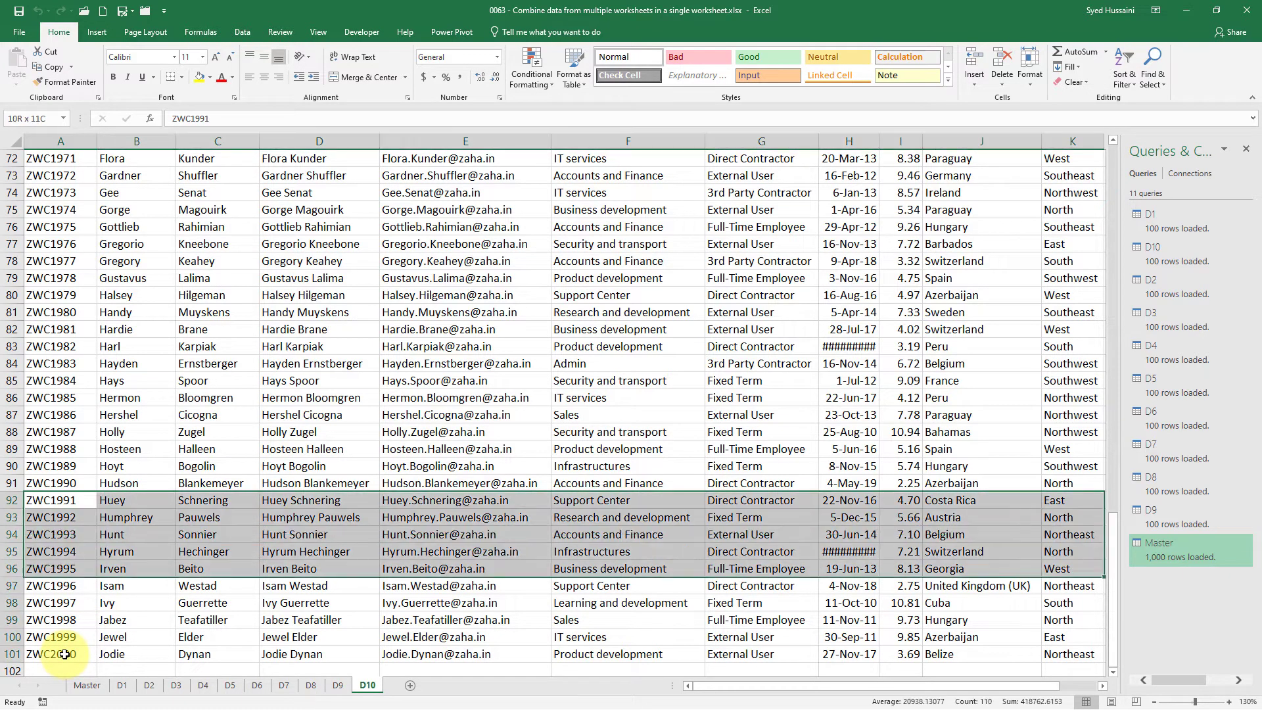
key(ctrl+c)
click(64, 670)
key(ctrl+v)
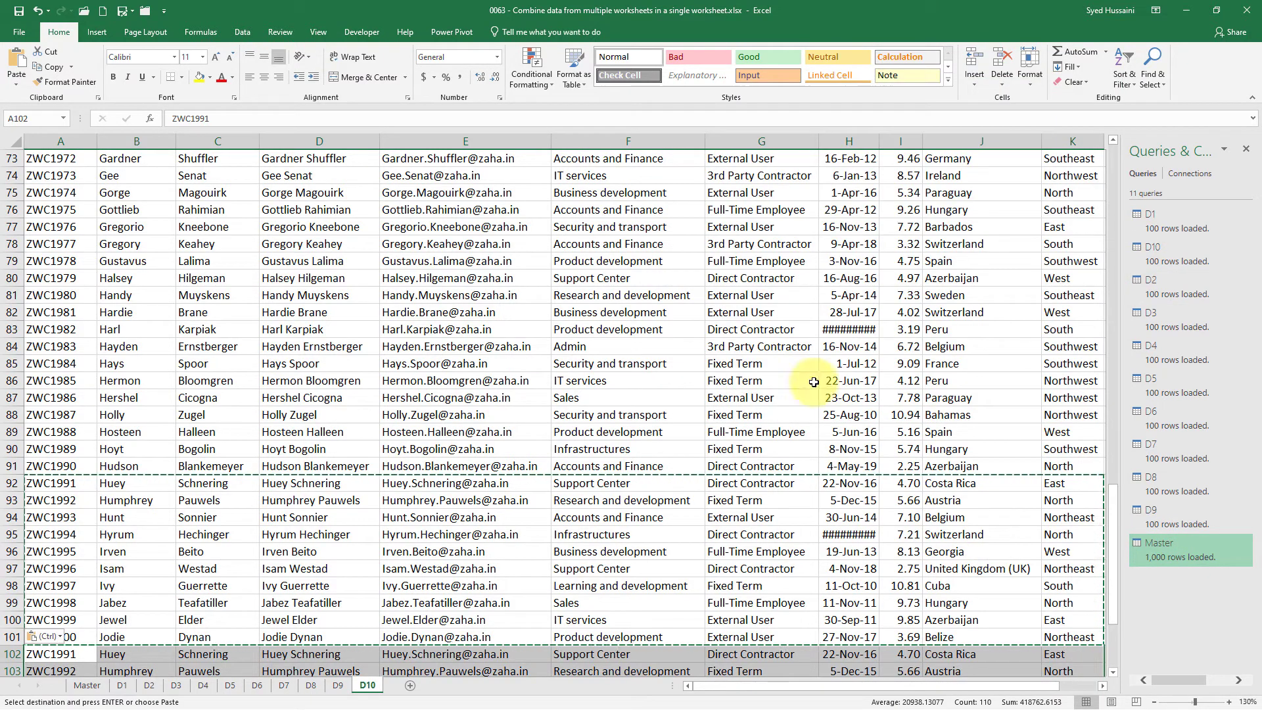
Save the workbook and refresh the D10 query so it picks up the added rows
right_click(1210, 251)
click(1180, 338)
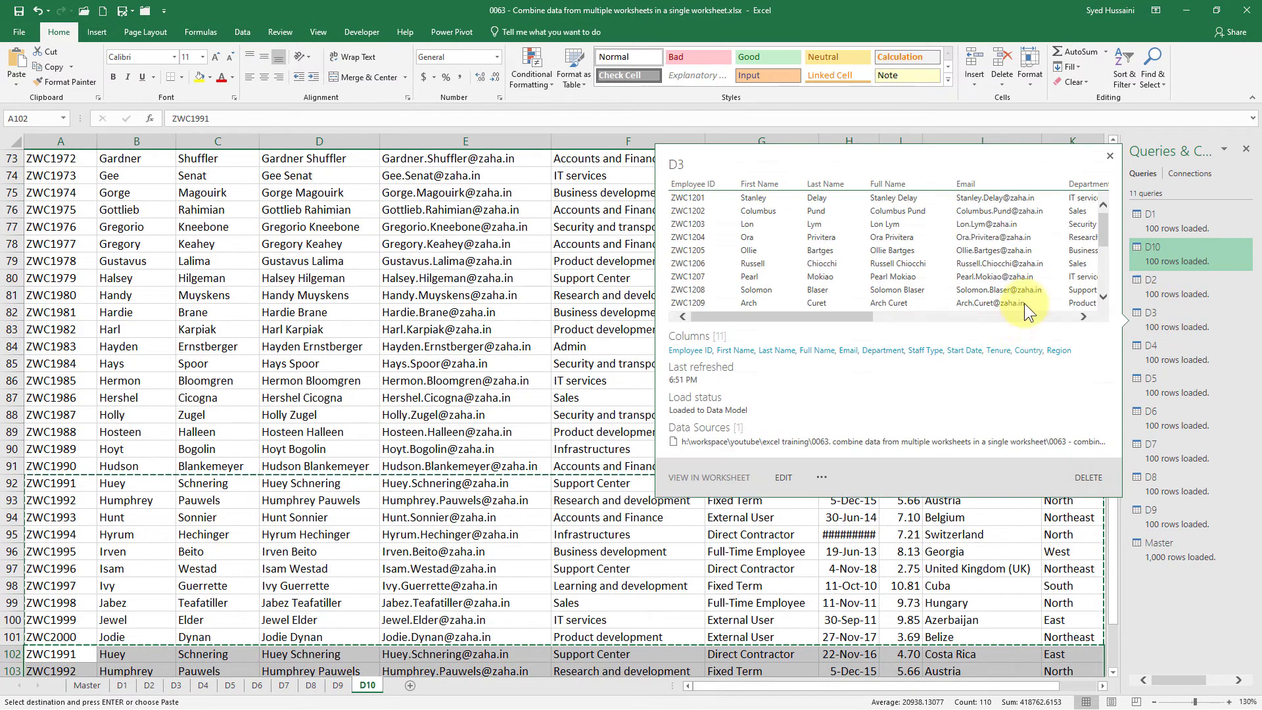
click(19, 11)
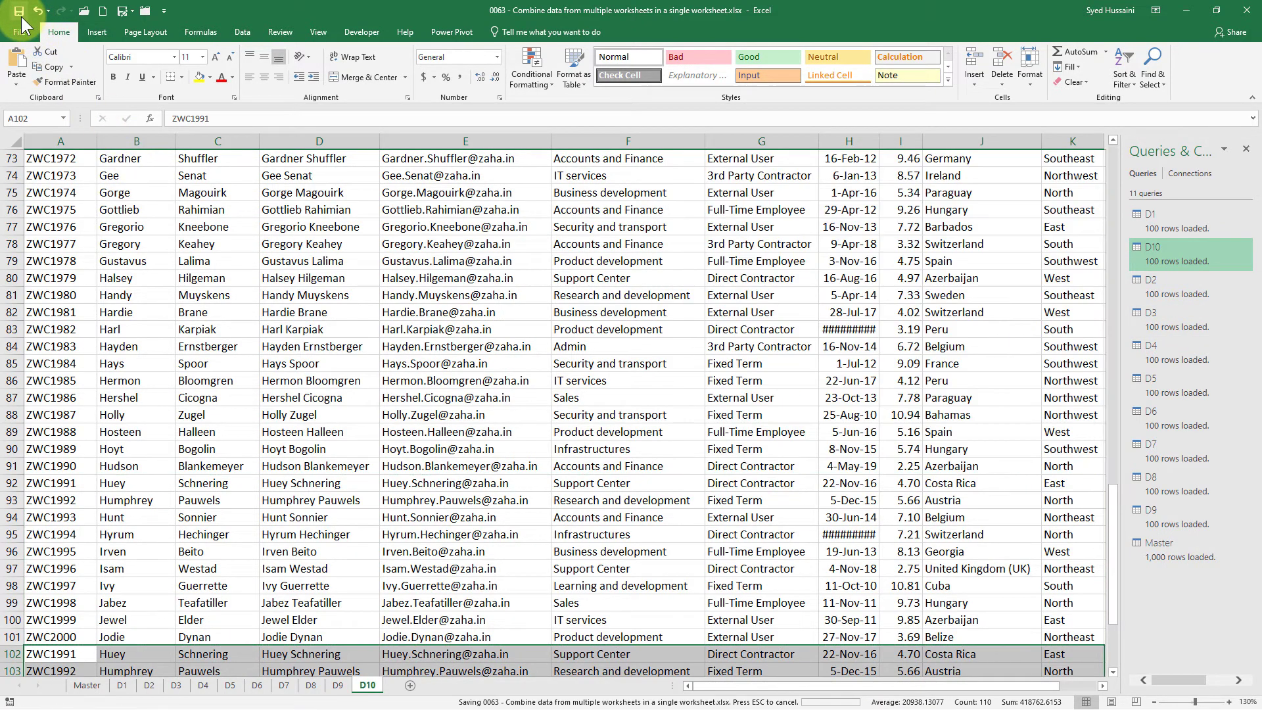
right_click(1194, 255)
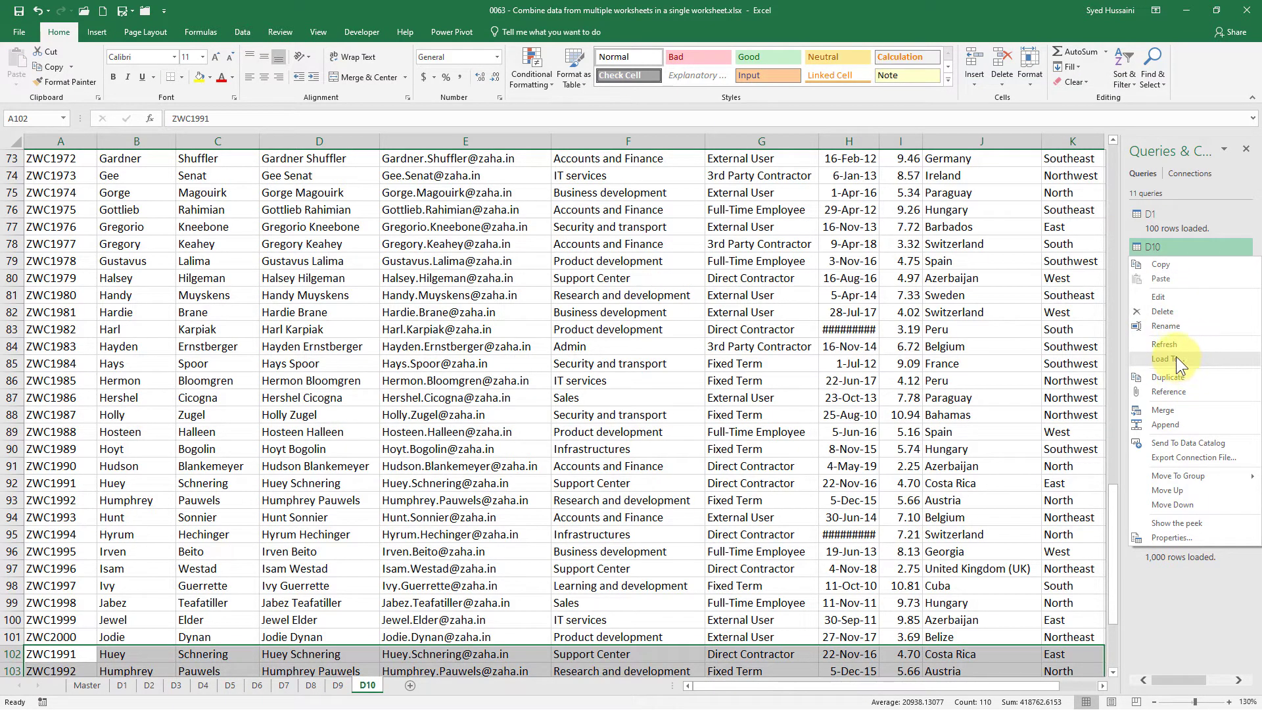
click(1167, 344)
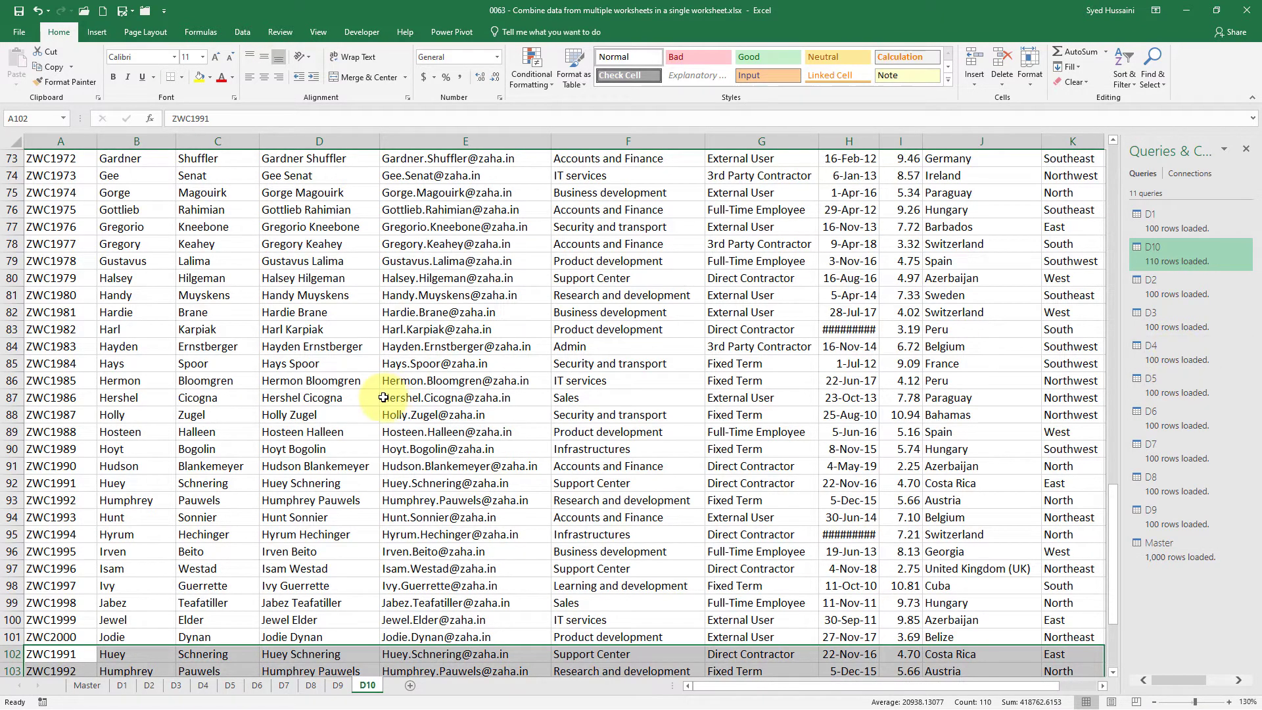
Go to the Master worksheet and refresh all queries to update the combined table
click(243, 29)
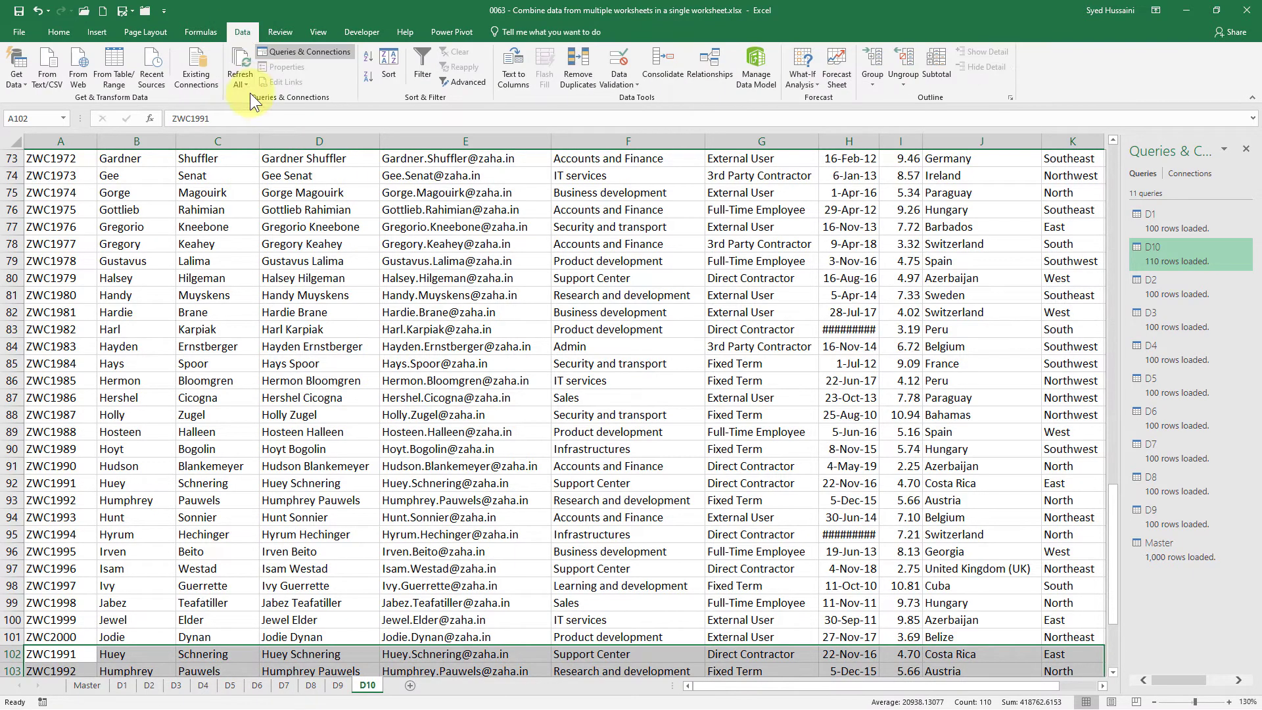
click(247, 84)
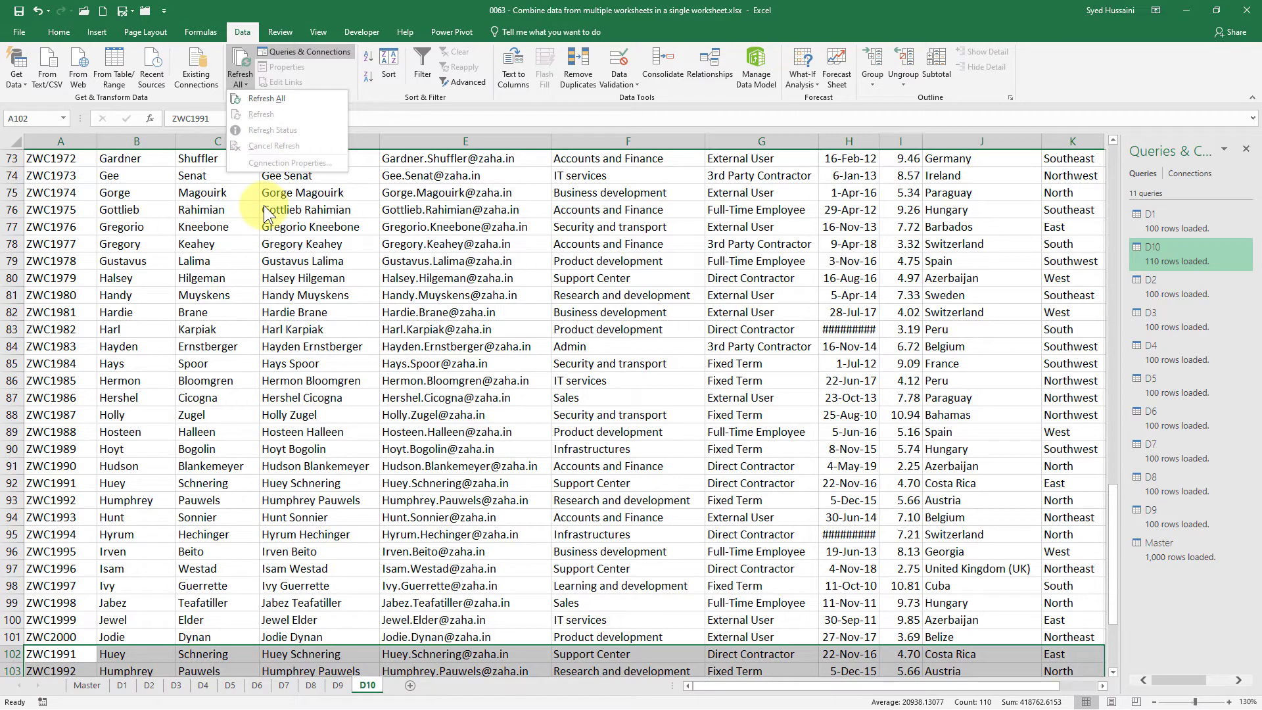
key(Escape)
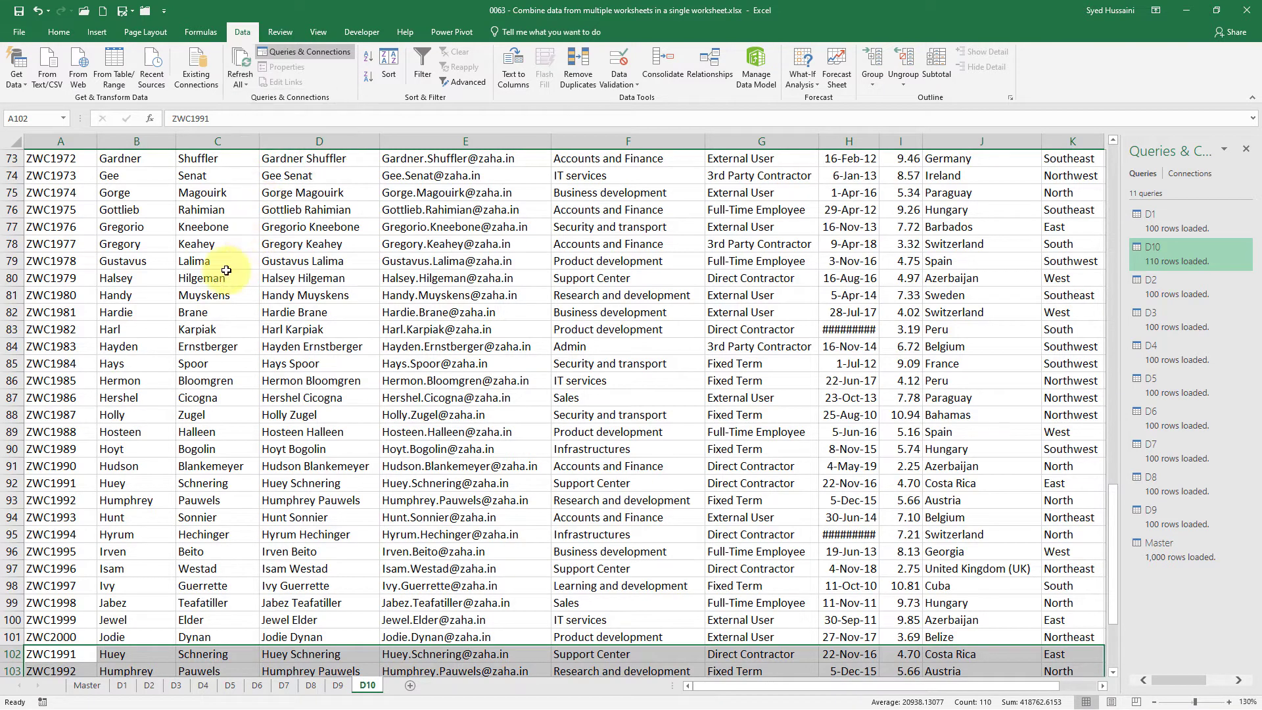
click(86, 687)
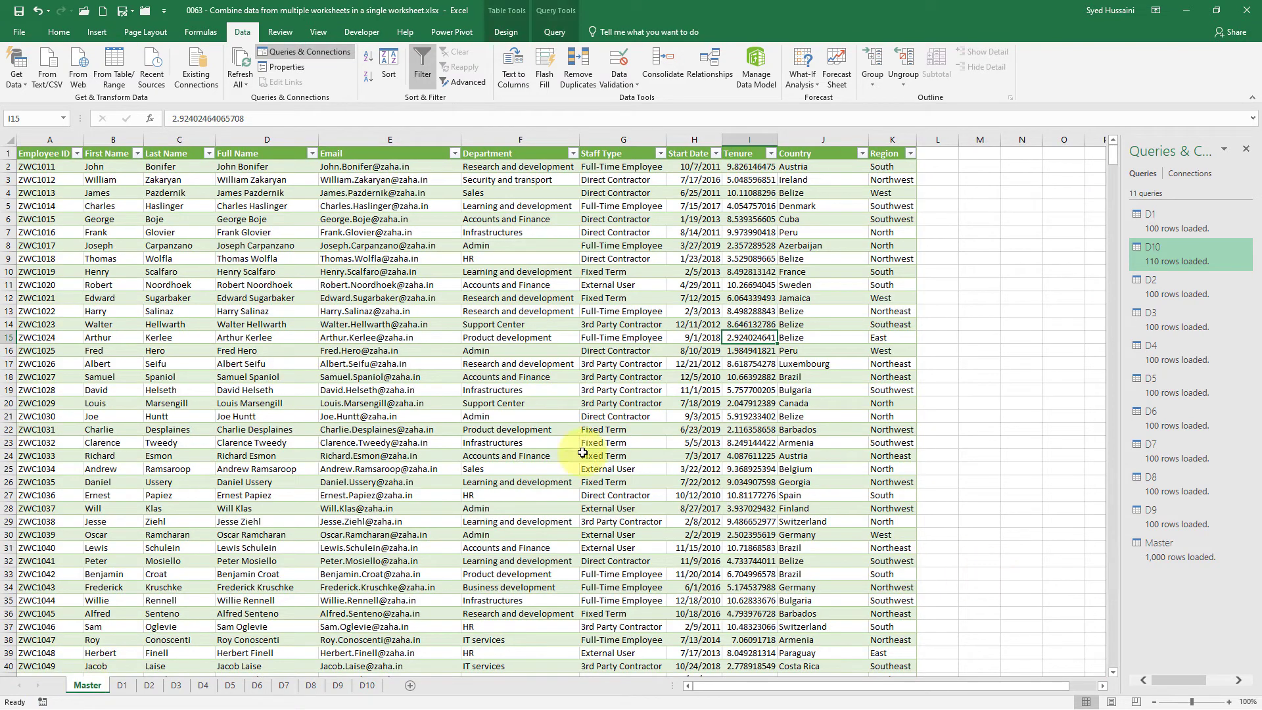
click(244, 84)
click(243, 101)
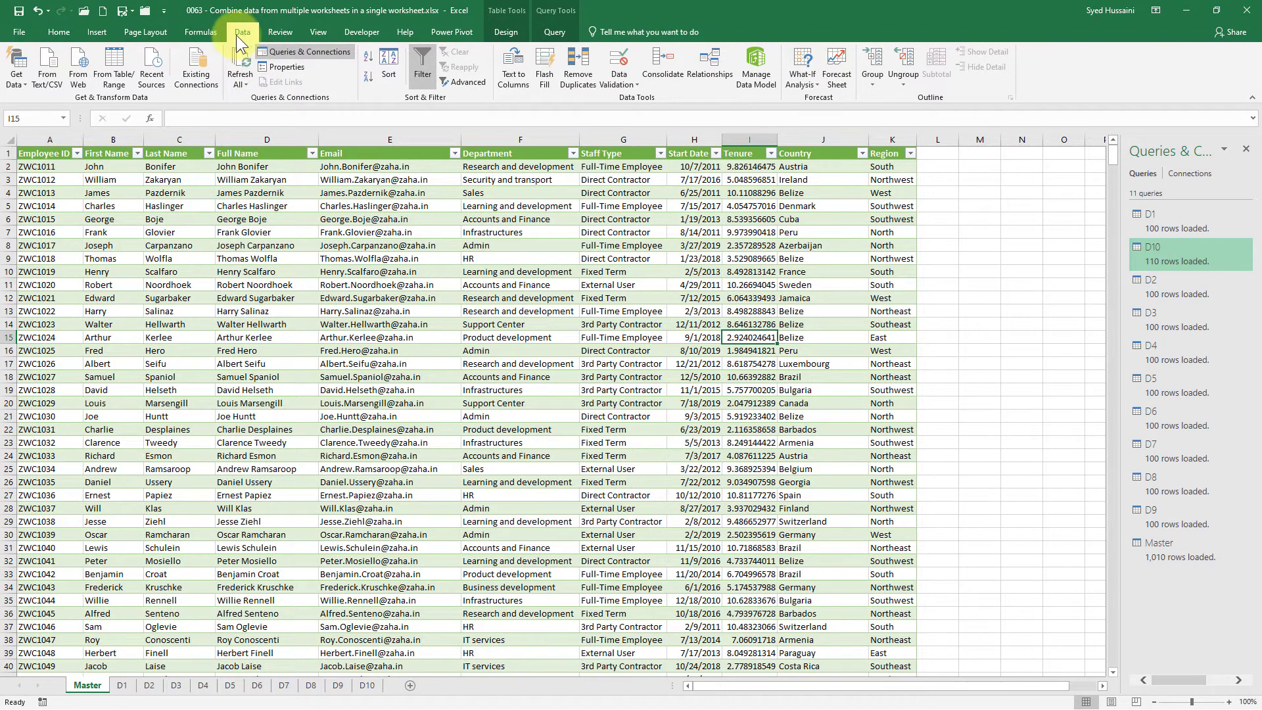
Import data from the workbook "0063 - Combine data from multiple worksheets in a single worksheet-01.xlsx"
click(13, 85)
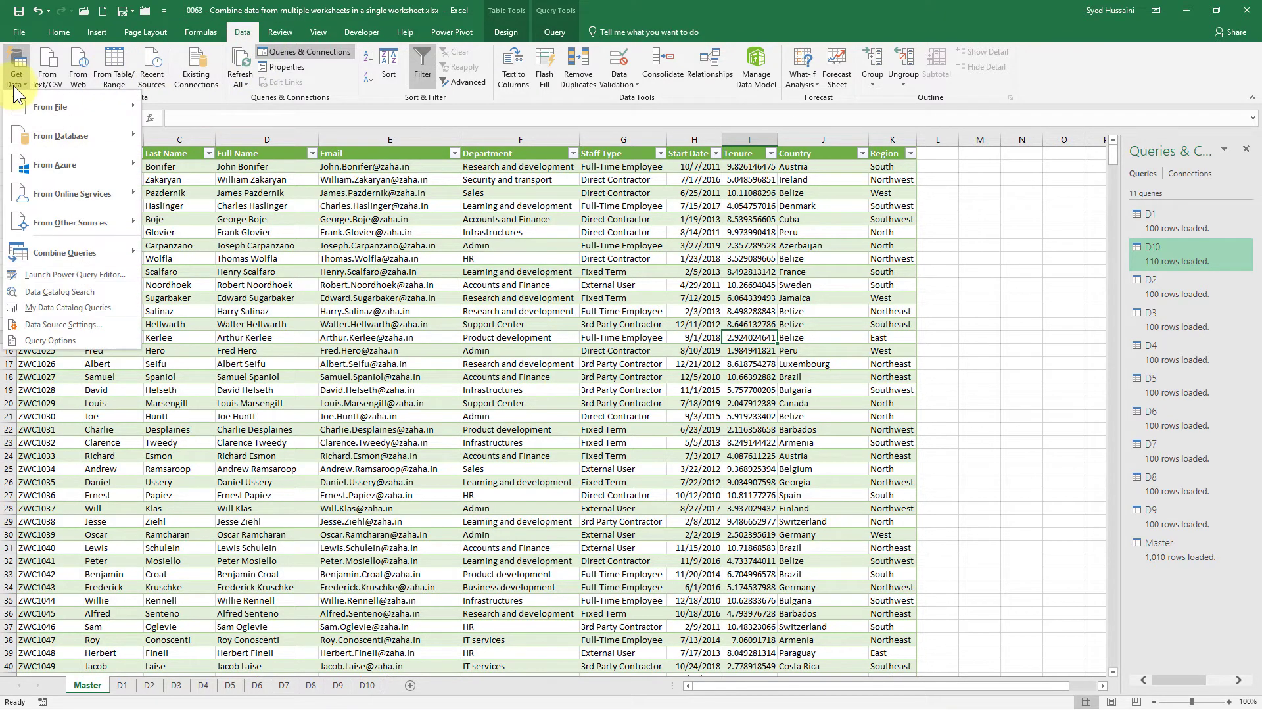
mouse_move(59, 105)
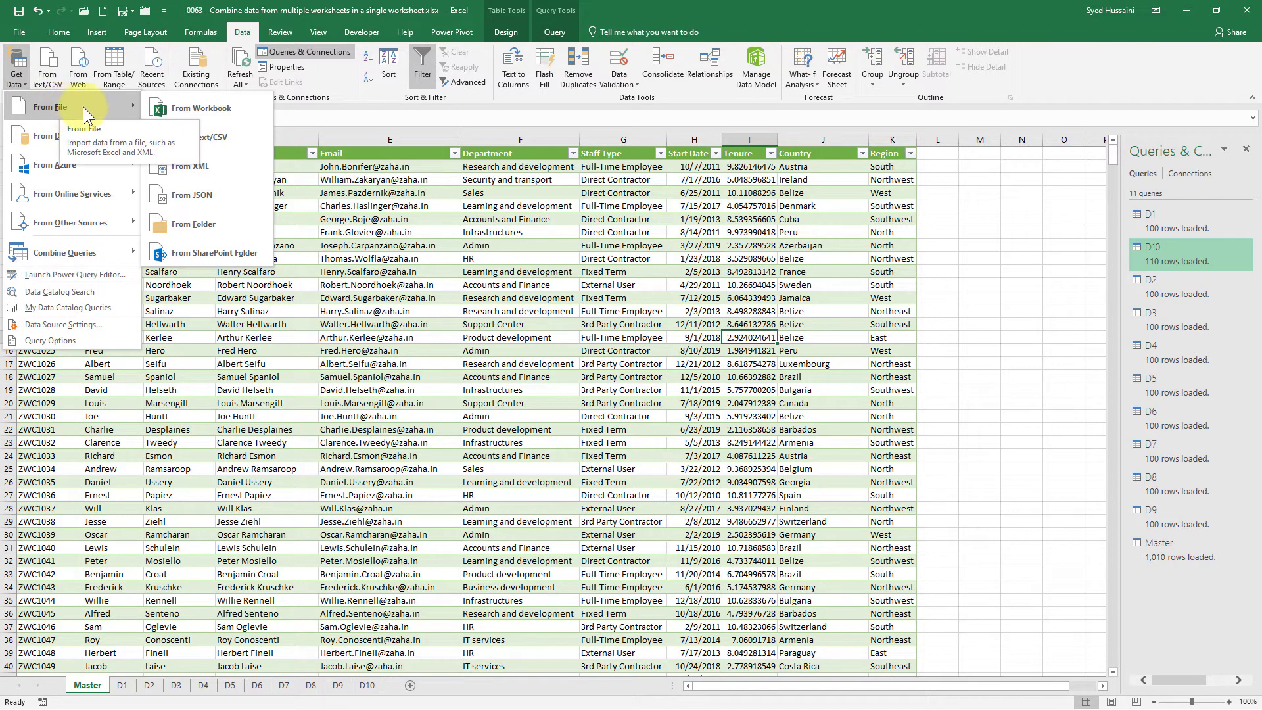
click(183, 107)
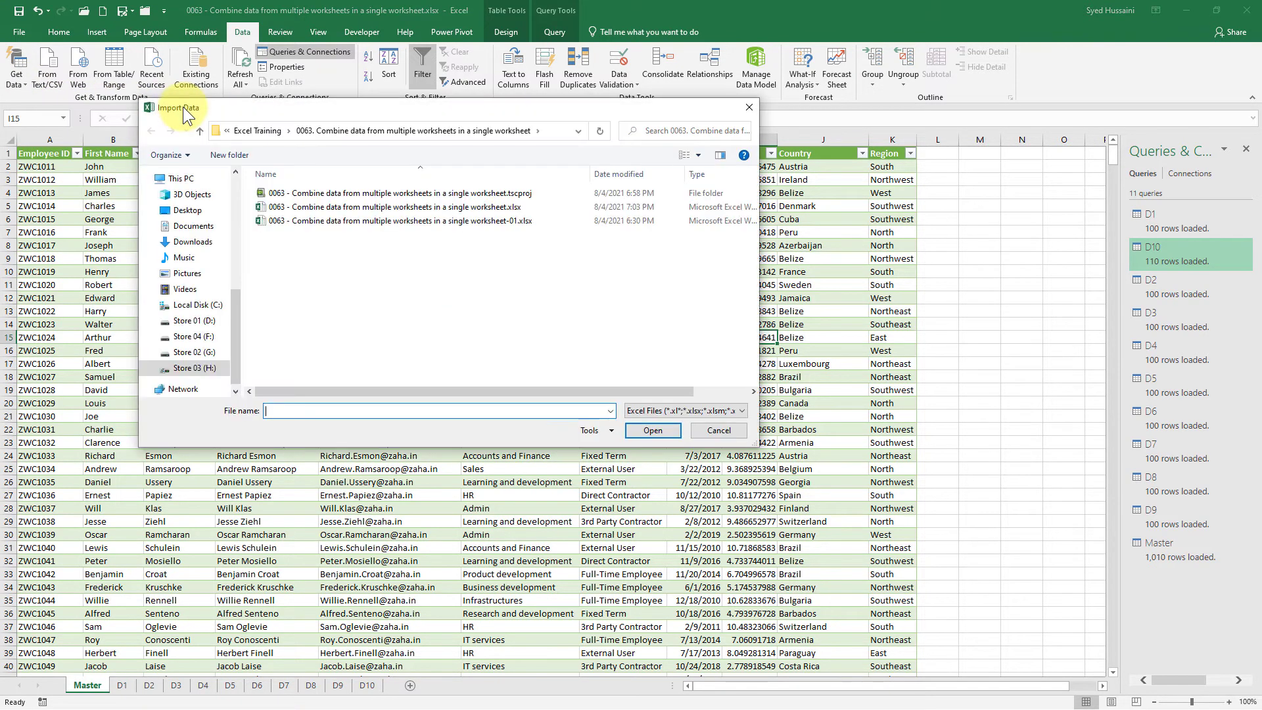
click(487, 220)
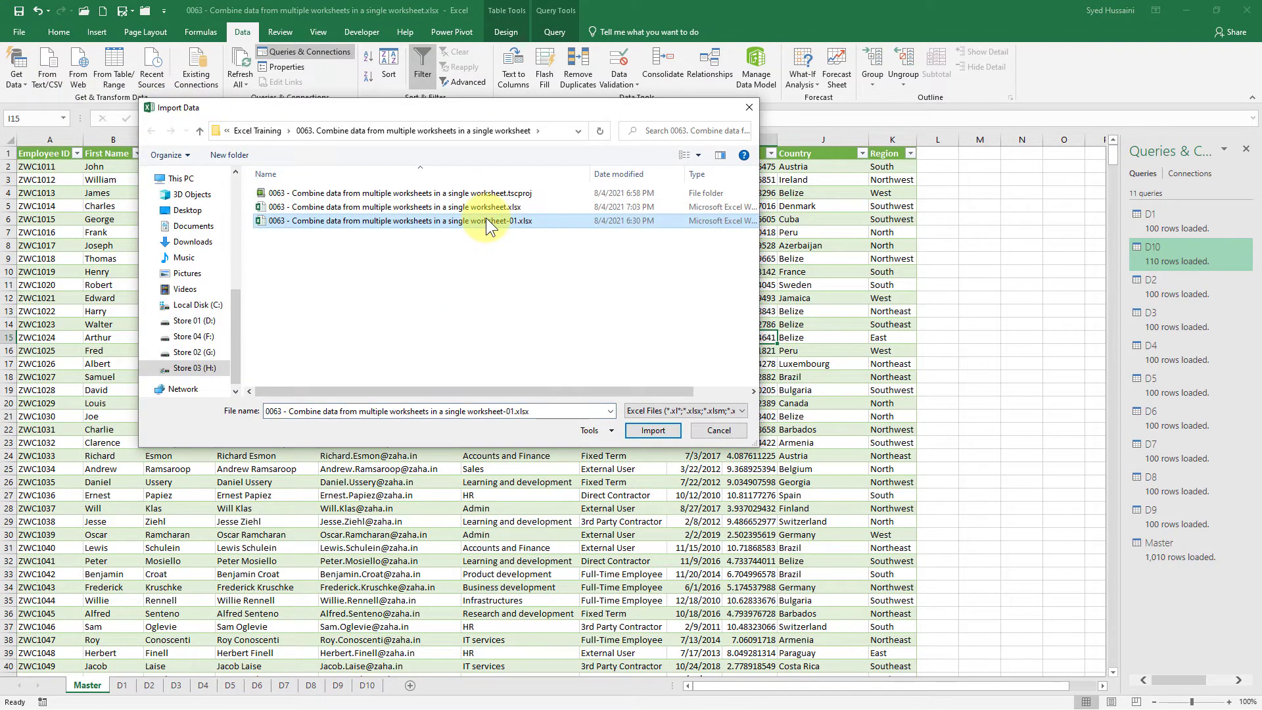
click(652, 430)
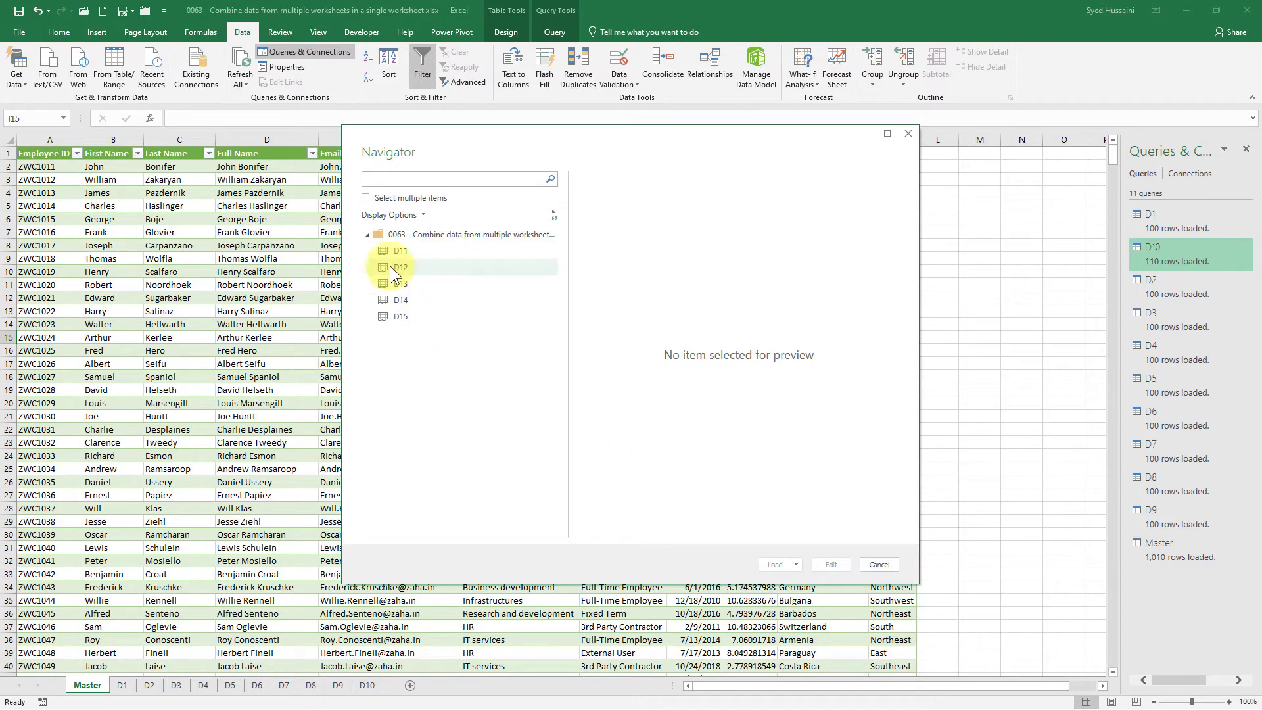
Select multiple sheets D11 to D15 for import and load them as queries
click(366, 197)
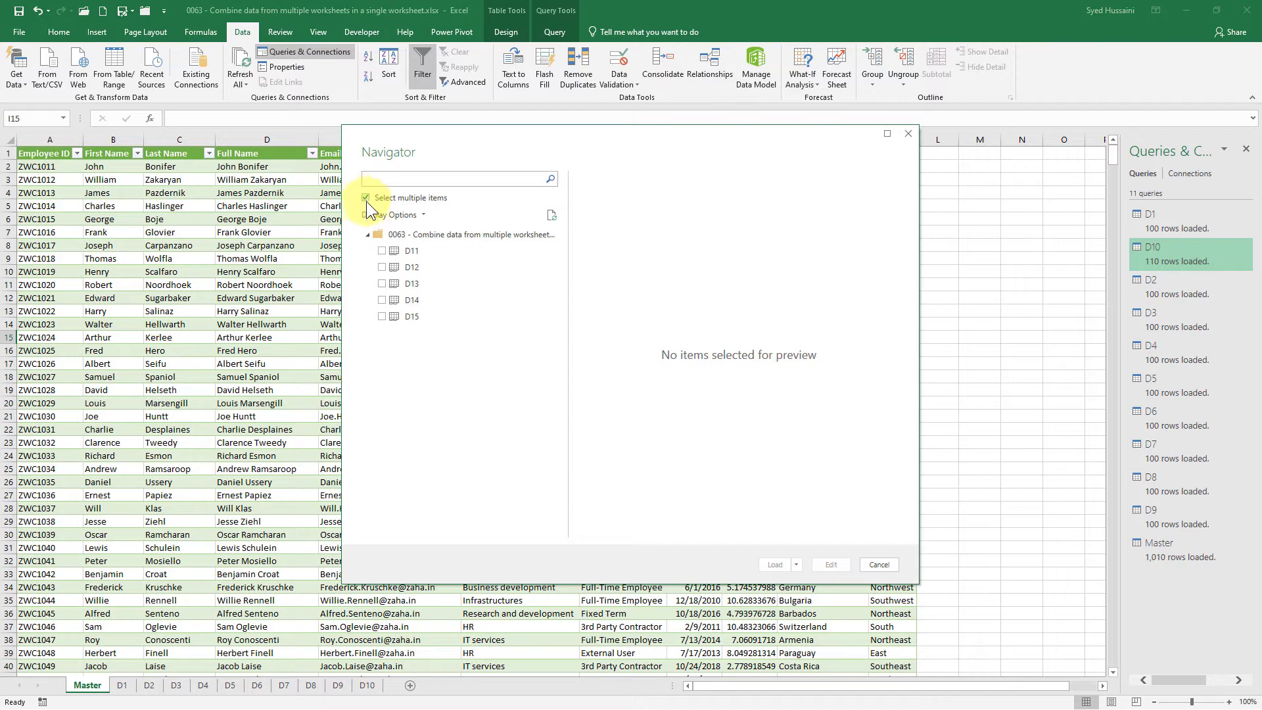
click(381, 251)
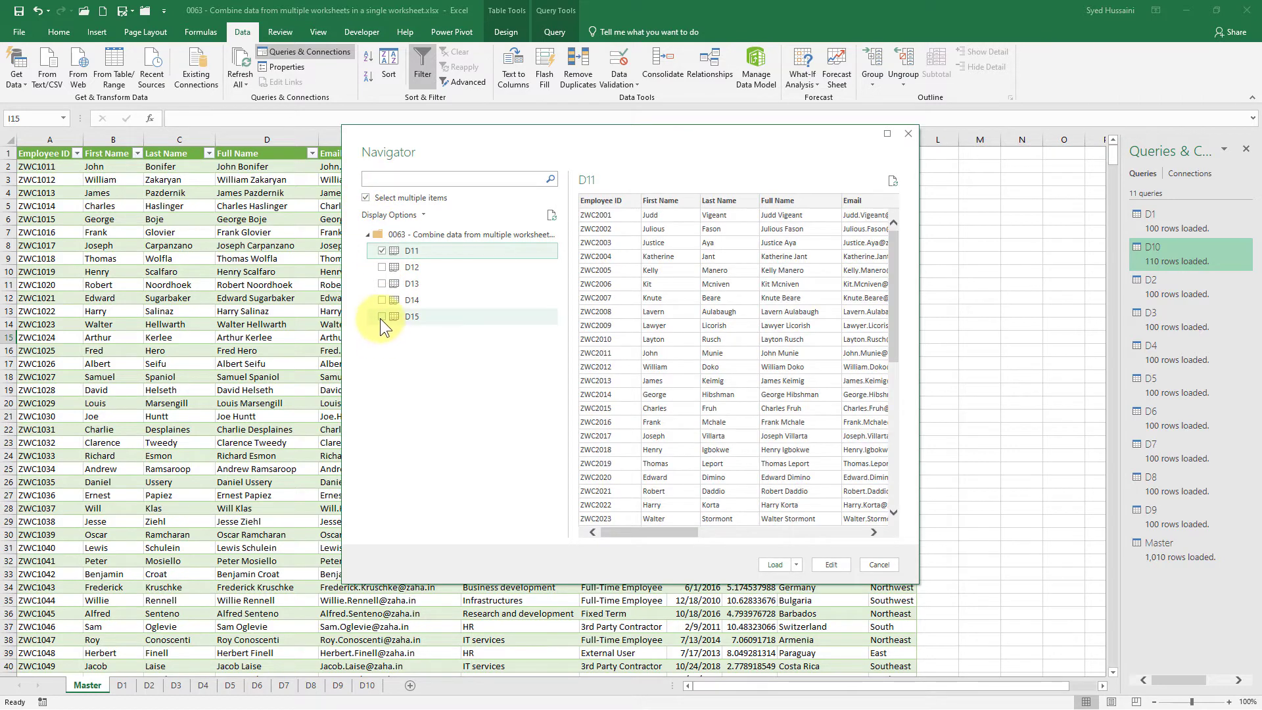
shift+click(381, 317)
click(381, 317)
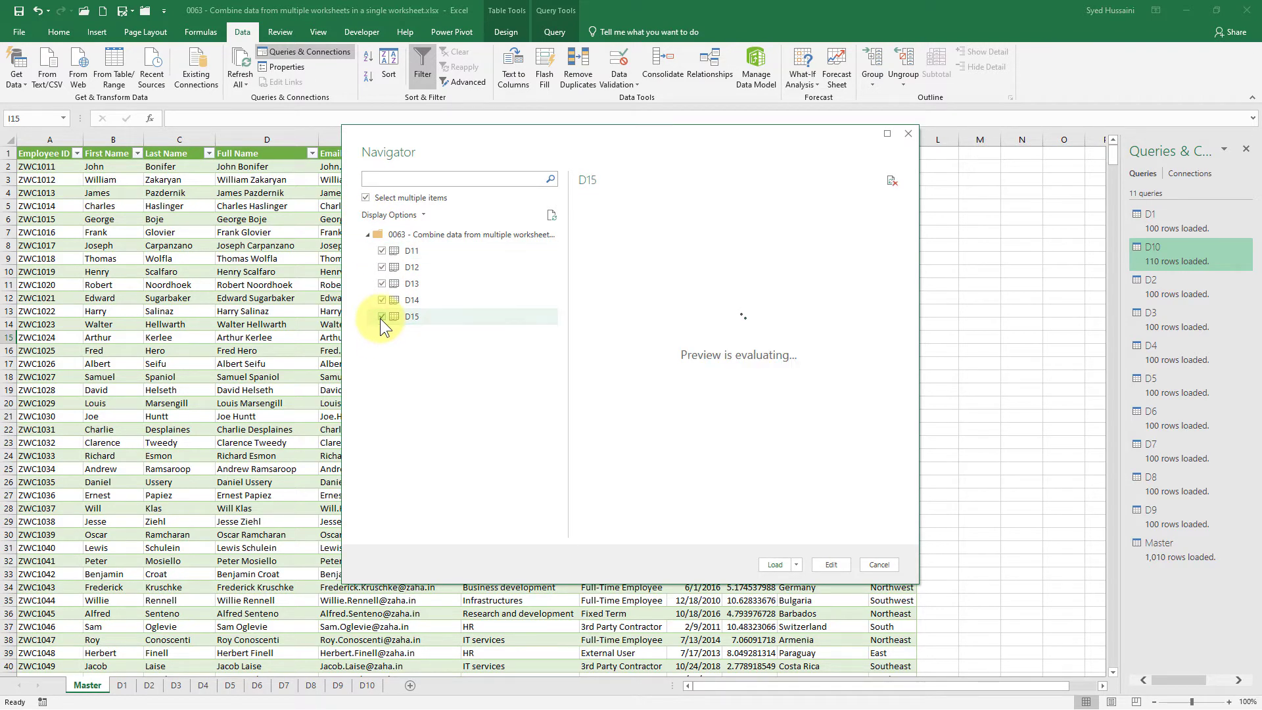
click(780, 568)
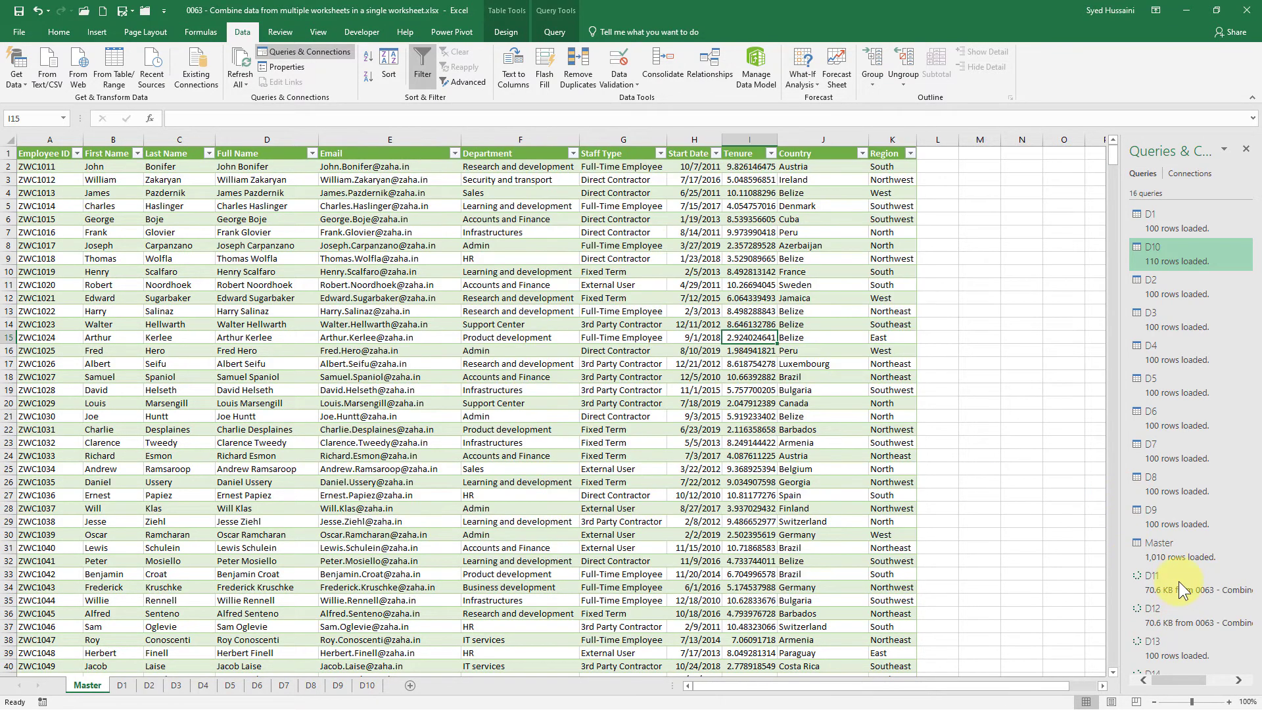
scroll(1182, 609, down, 2)
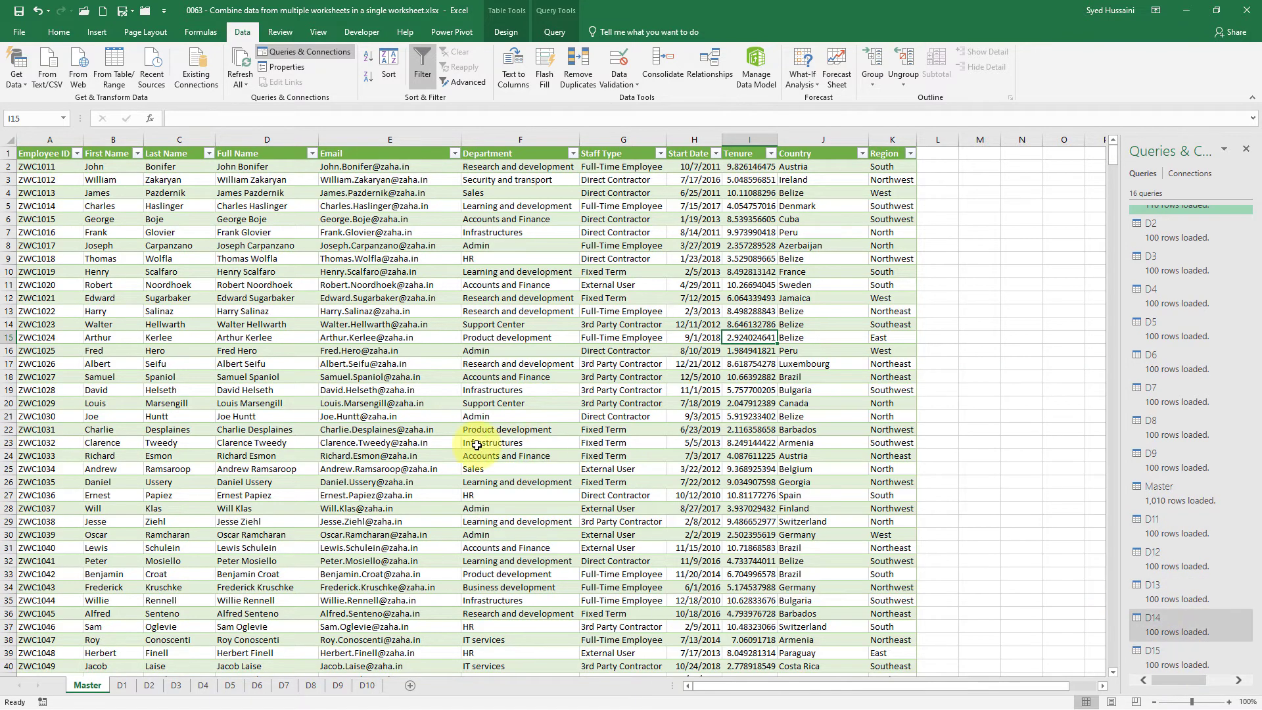
Open the query behind the Master table for editing in the Power Query Editor
click(114, 387)
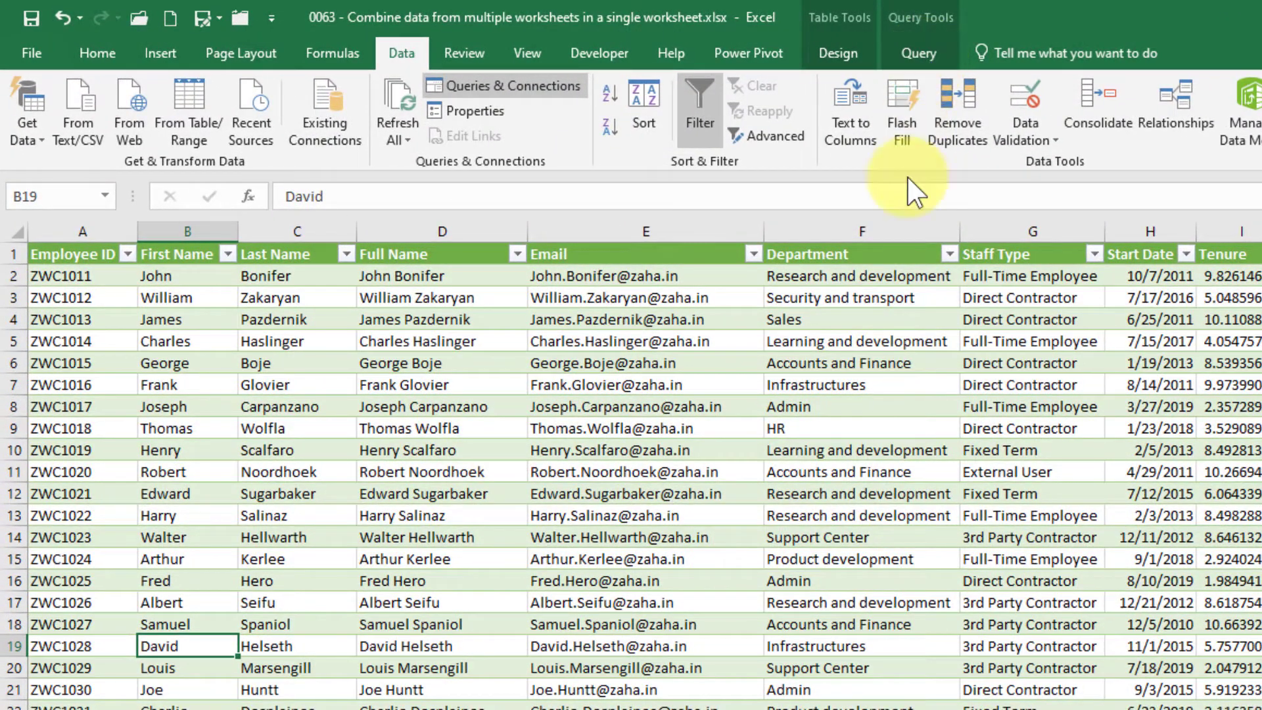
click(648, 317)
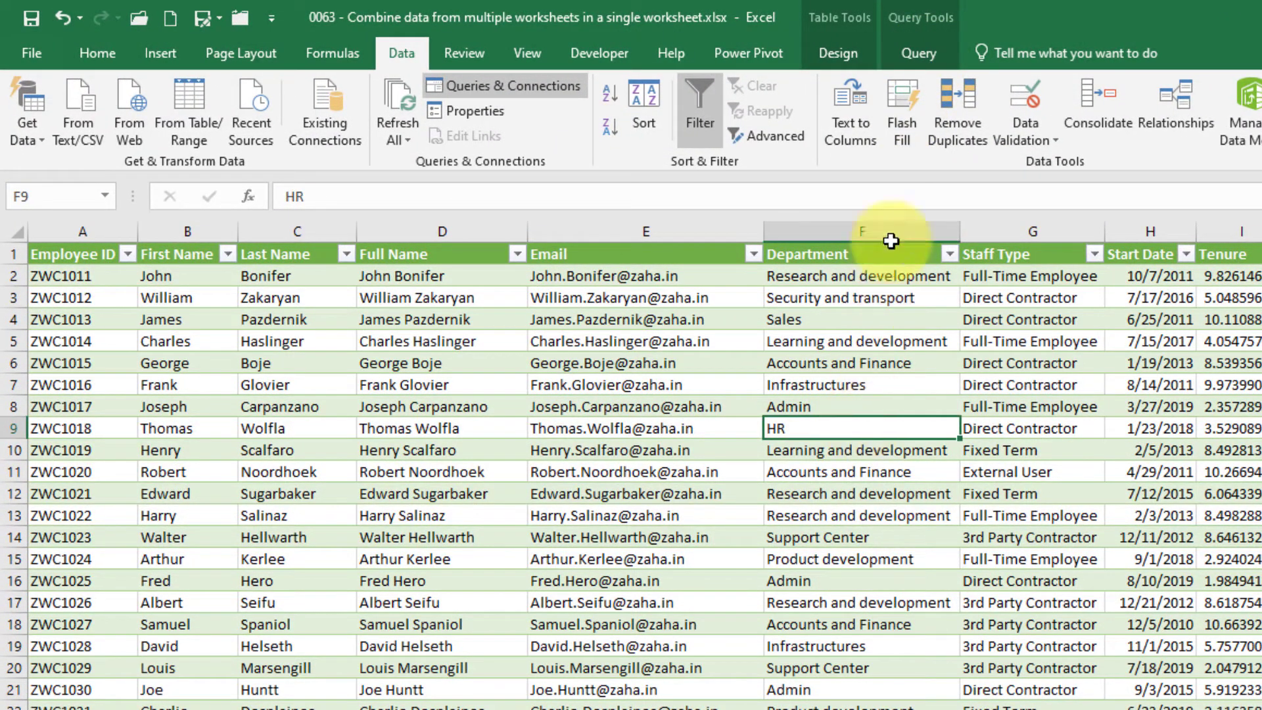
click(919, 55)
click(27, 96)
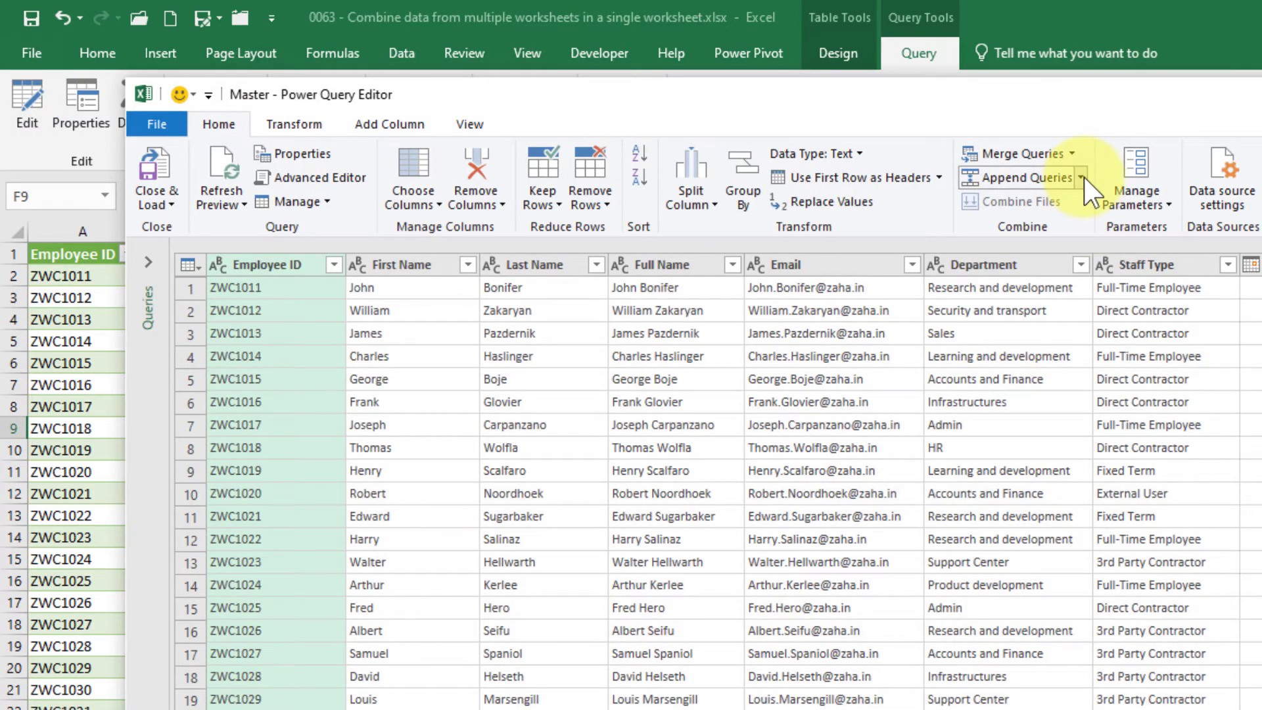
Append the D11, D12, D13, D14 and D15 tables to the current Master query with the three-or-more-tables option
click(1083, 176)
click(1087, 209)
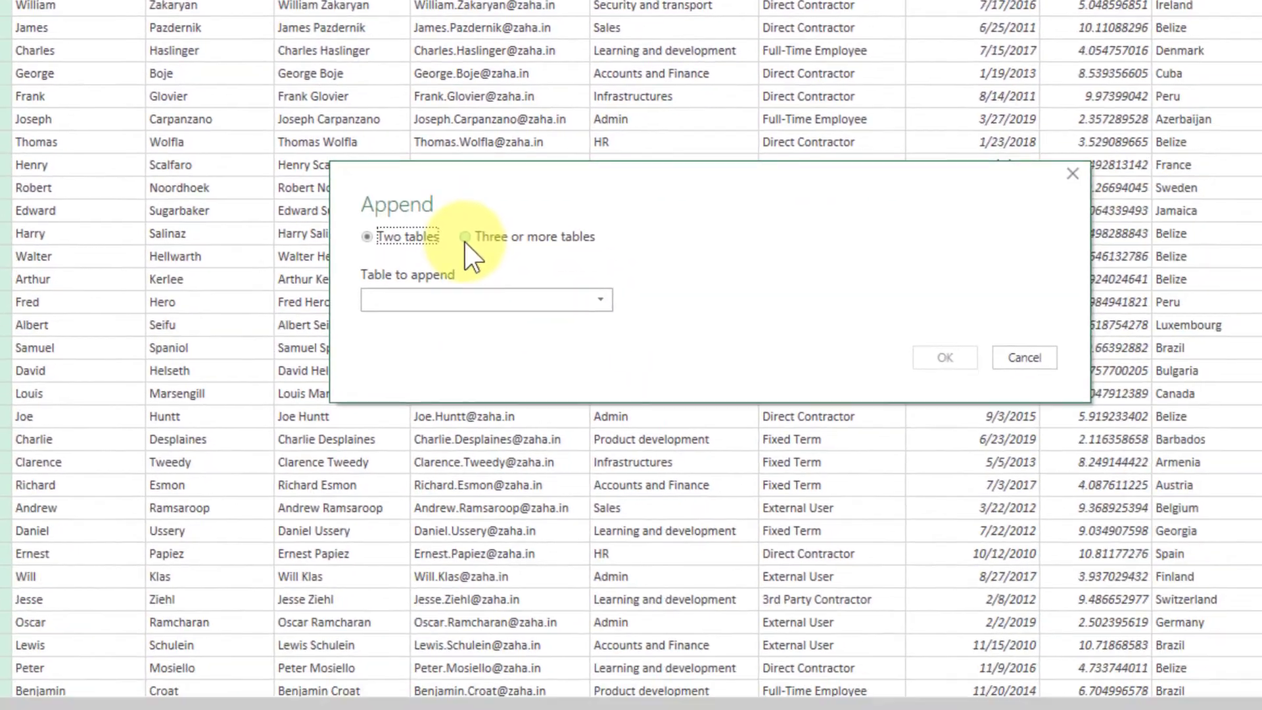
click(801, 544)
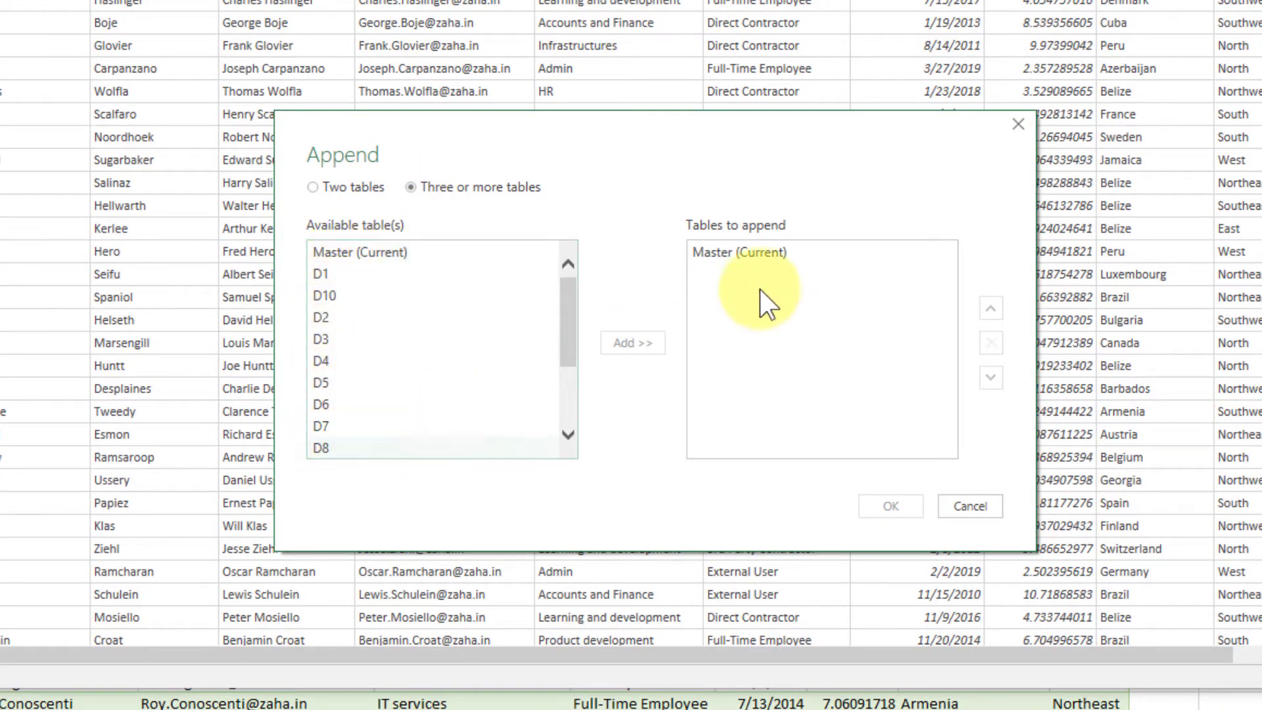
click(727, 254)
click(726, 254)
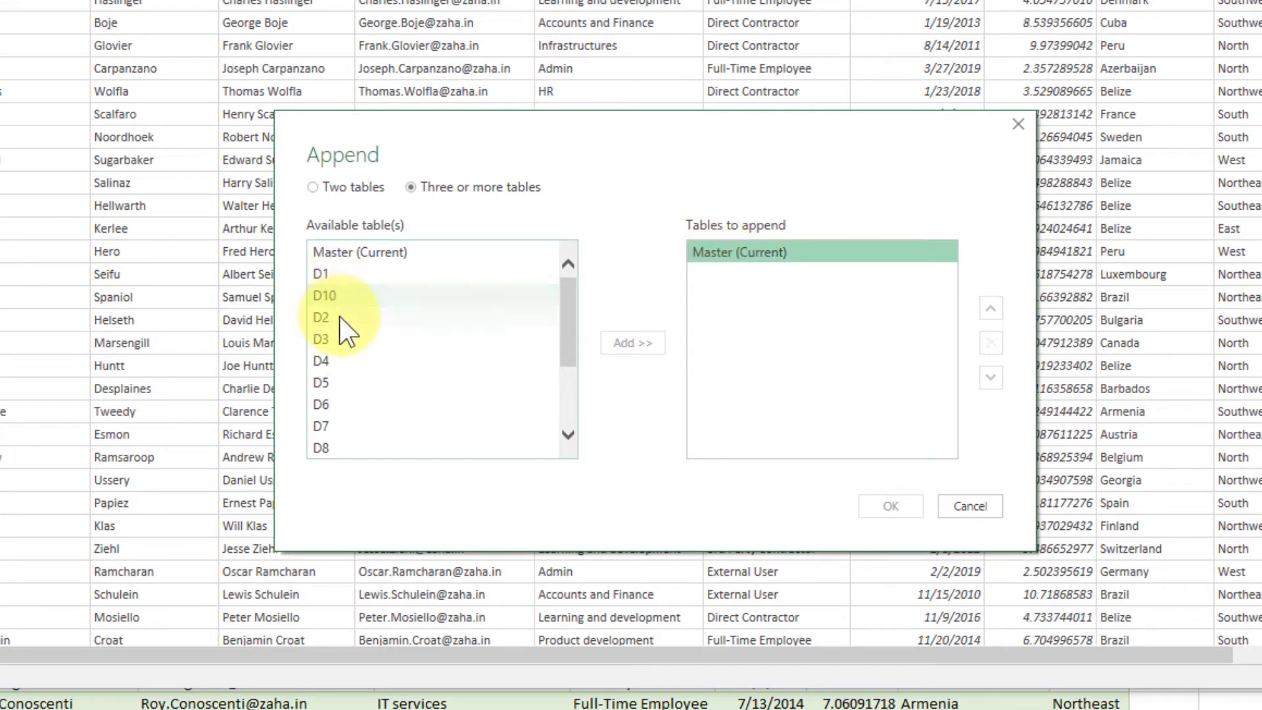
scroll(549, 414, down, 2)
click(365, 360)
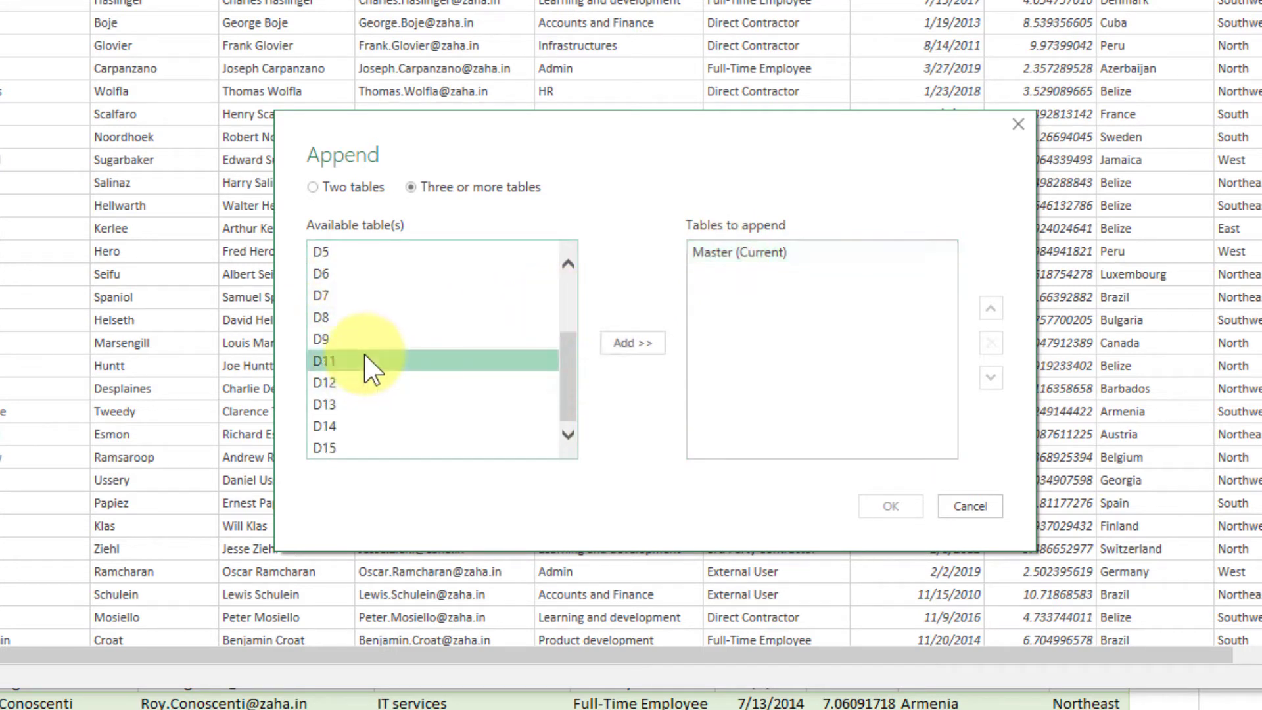
shift+click(364, 448)
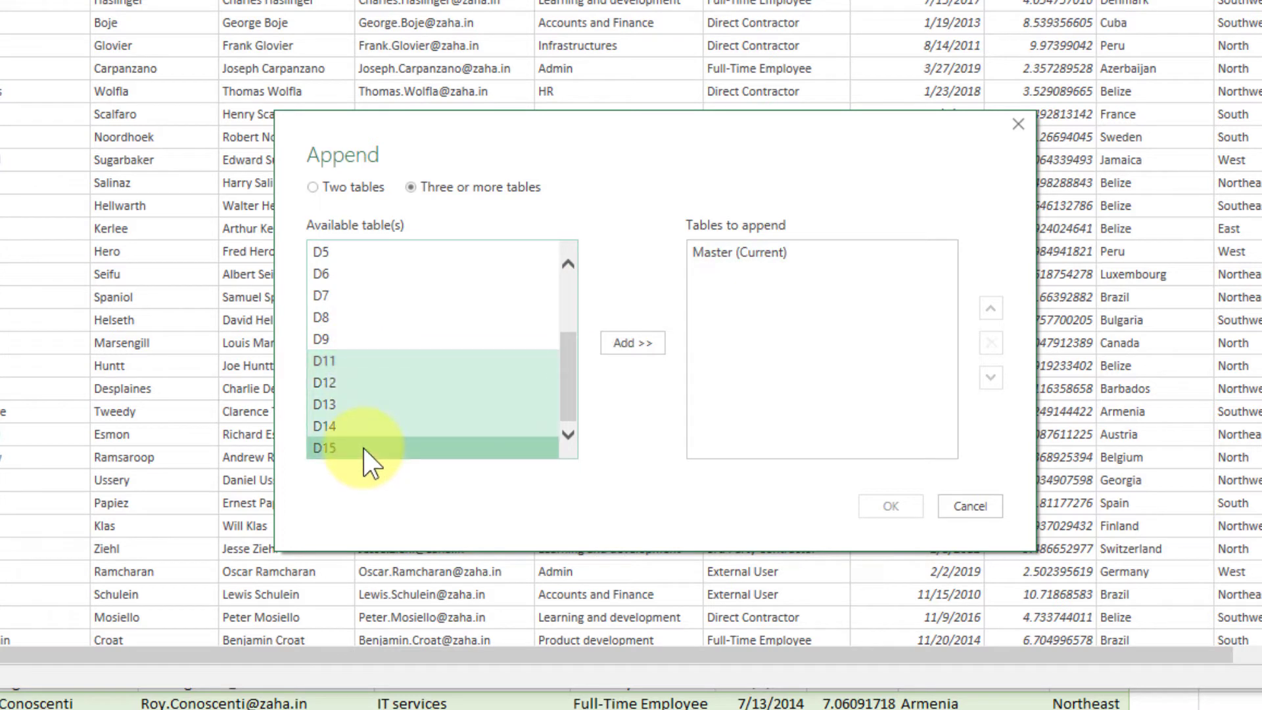
click(626, 350)
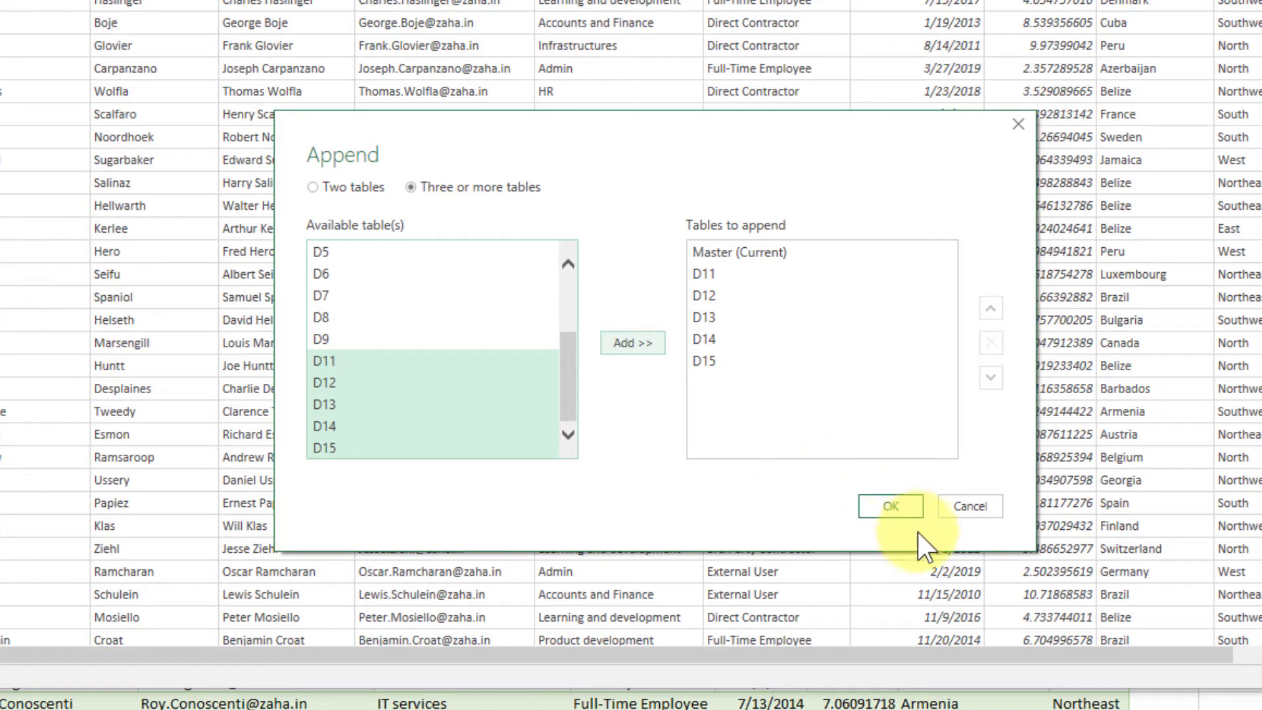
click(902, 512)
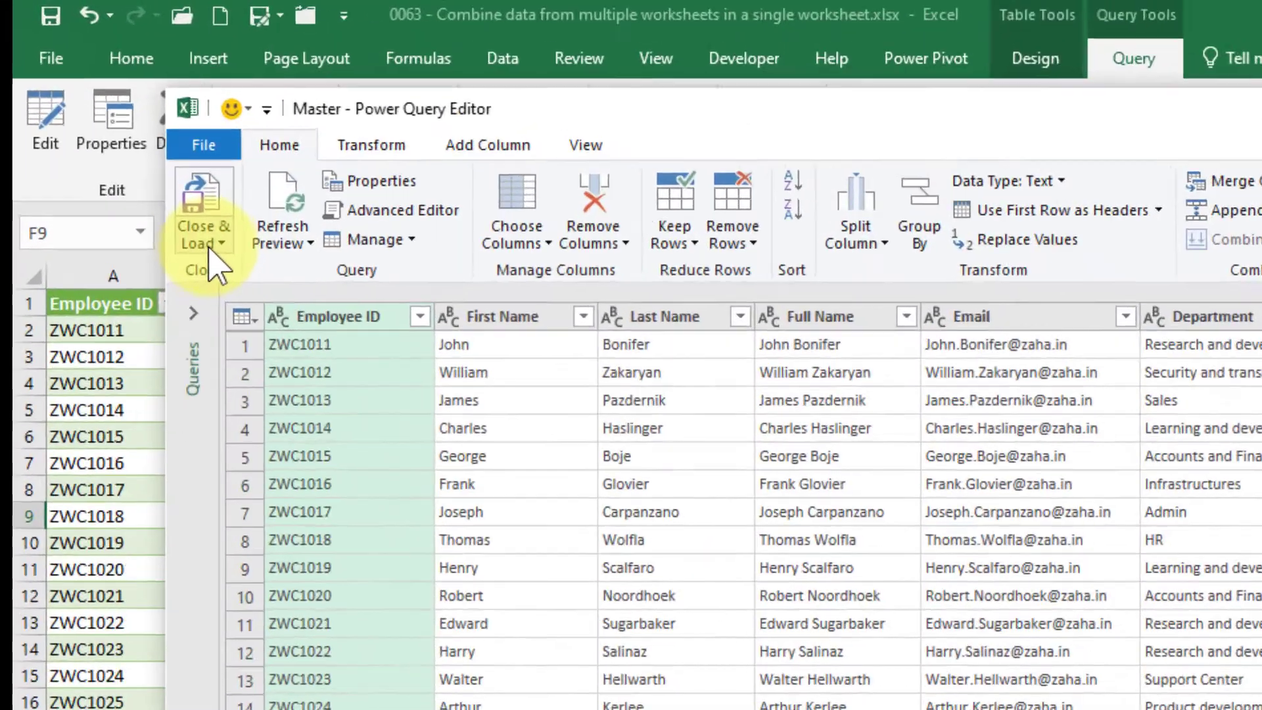
Close the Power Query Editor, load the updated Master query into its worksheet and check its load details
click(217, 247)
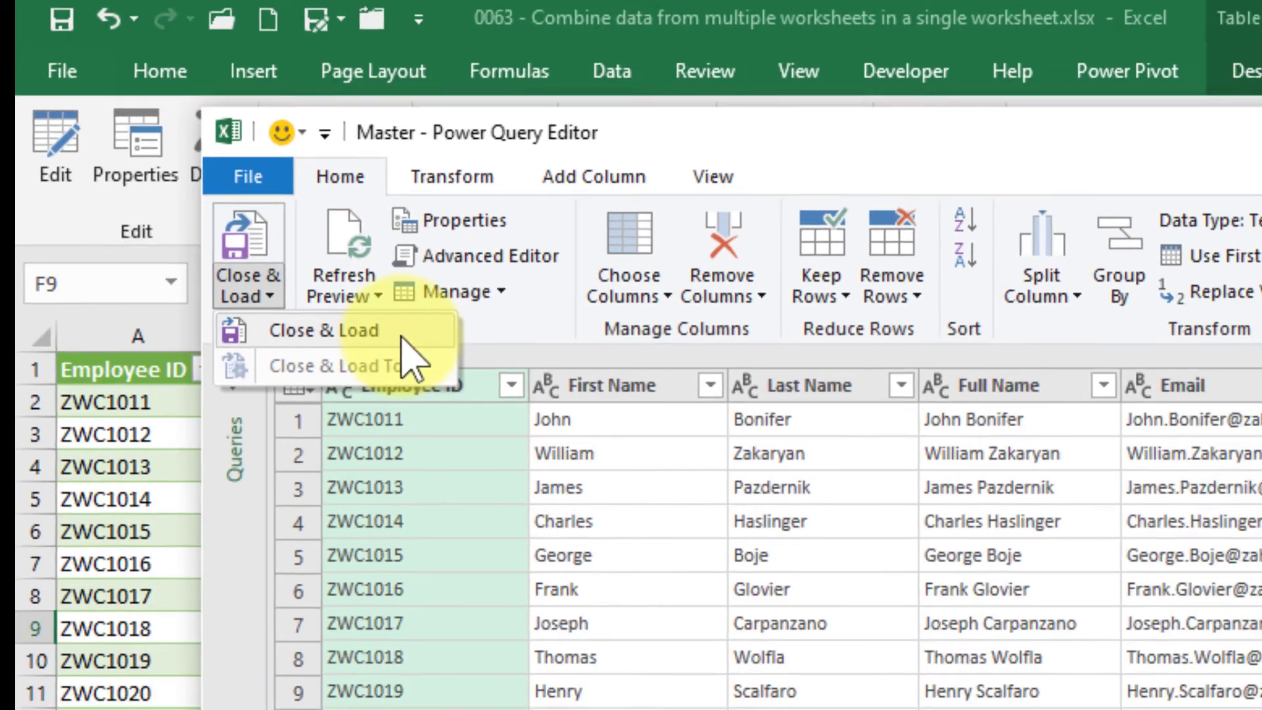
click(430, 358)
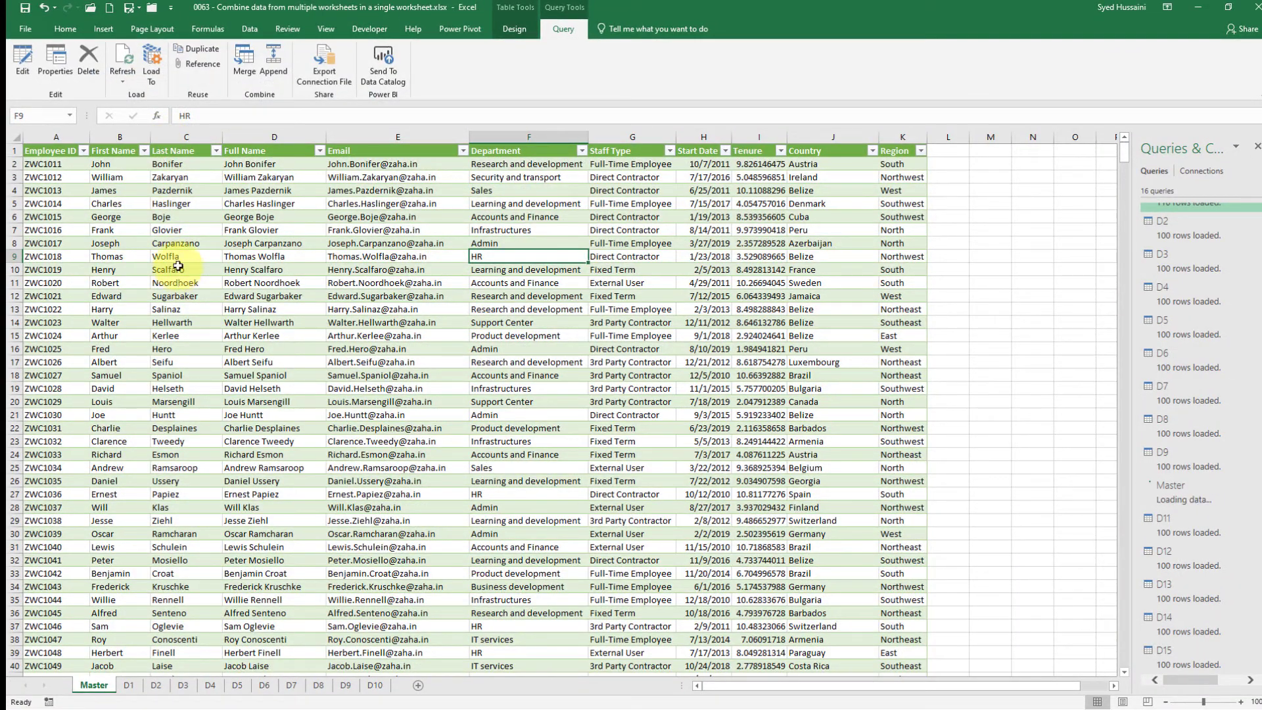
click(49, 256)
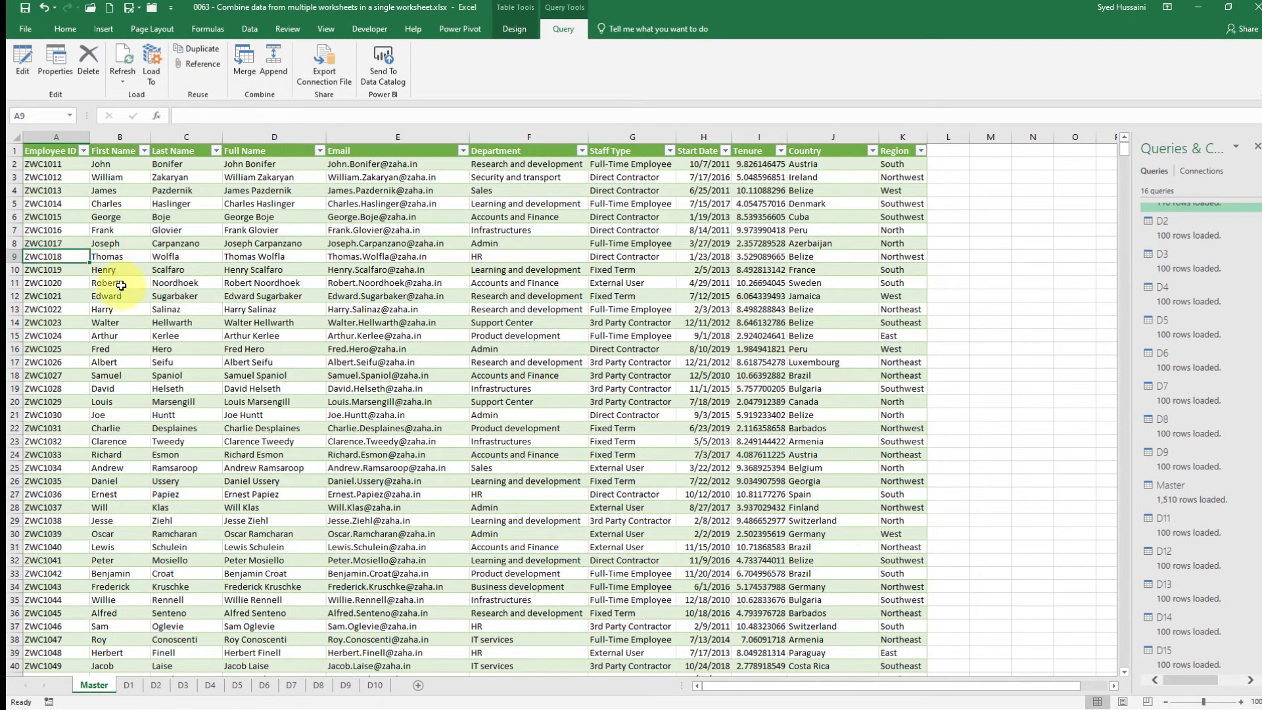
mouse_move(1200, 507)
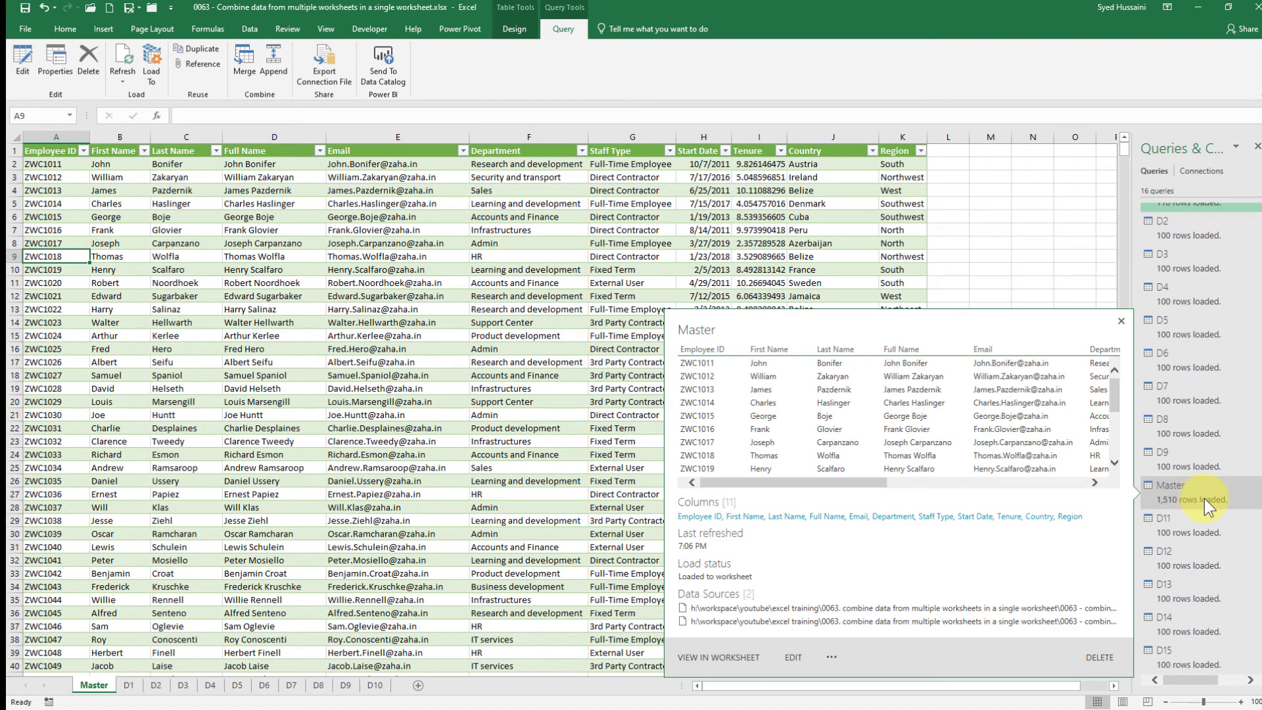
click(285, 431)
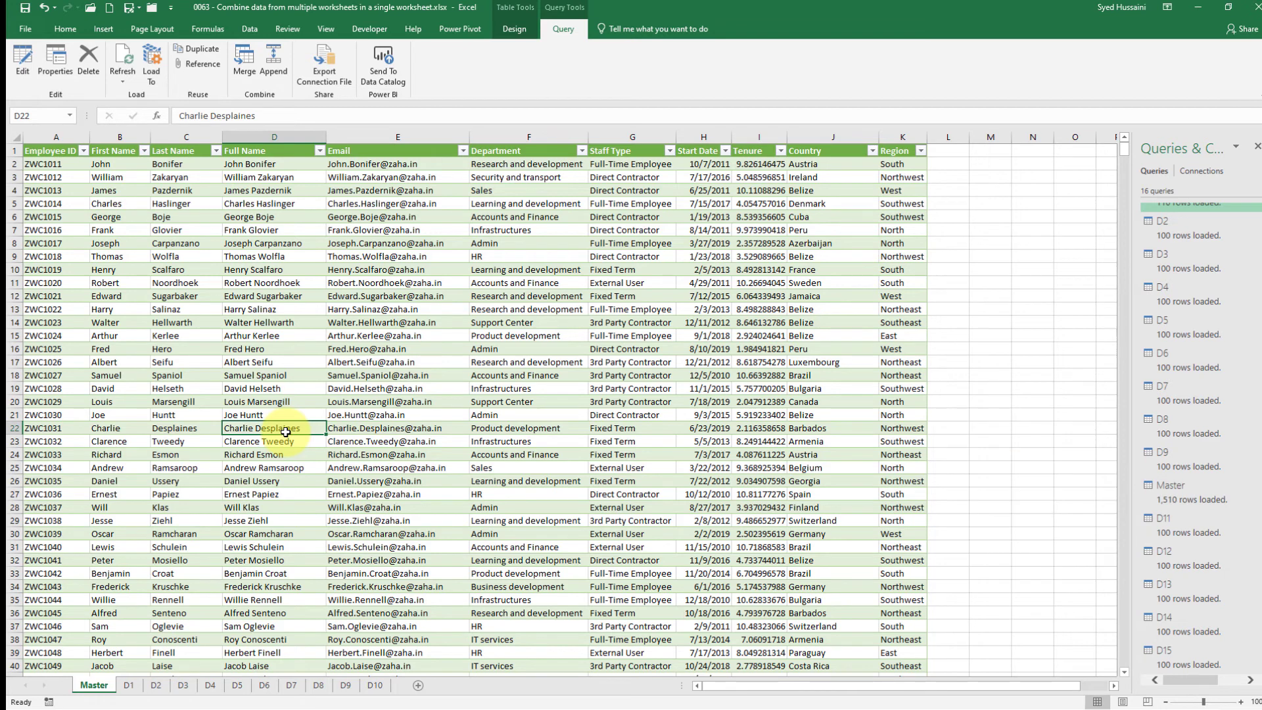